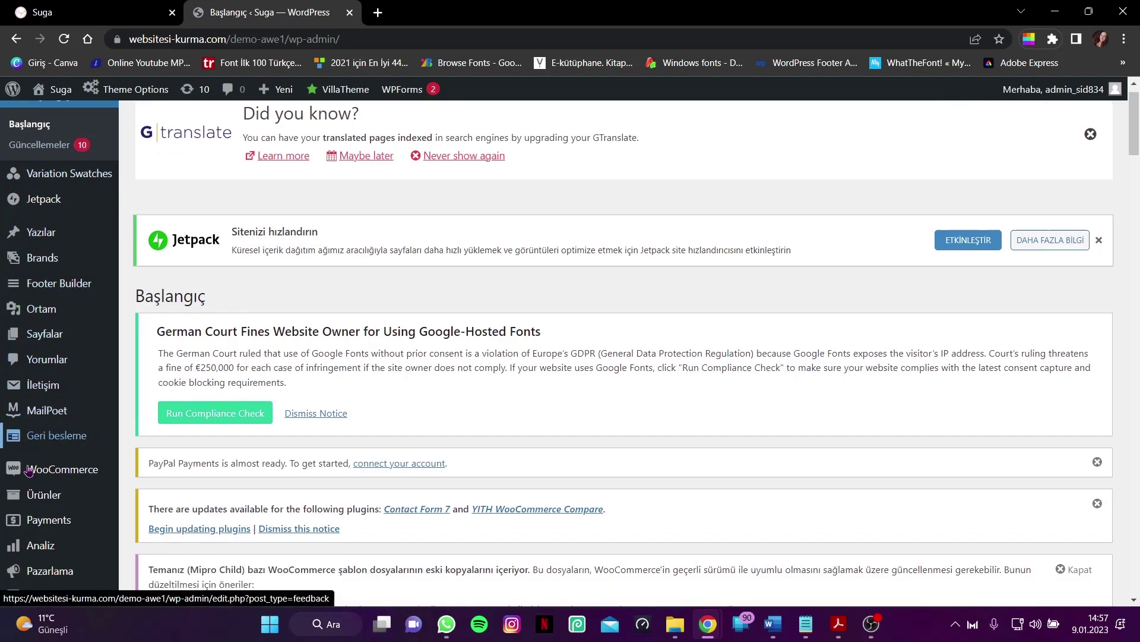
# Step: Start a new WooCommerce product and name it "Ürün 1"
pyautogui.scroll(-1, 42, 469)
pyautogui.moveTo(41, 449)
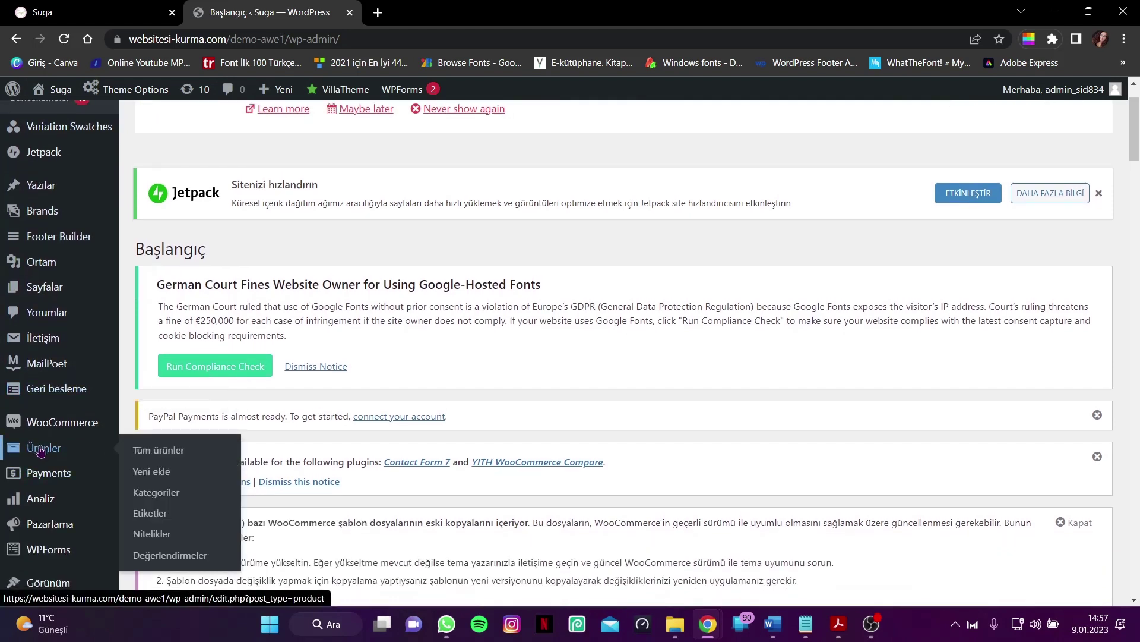
pyautogui.click(151, 473)
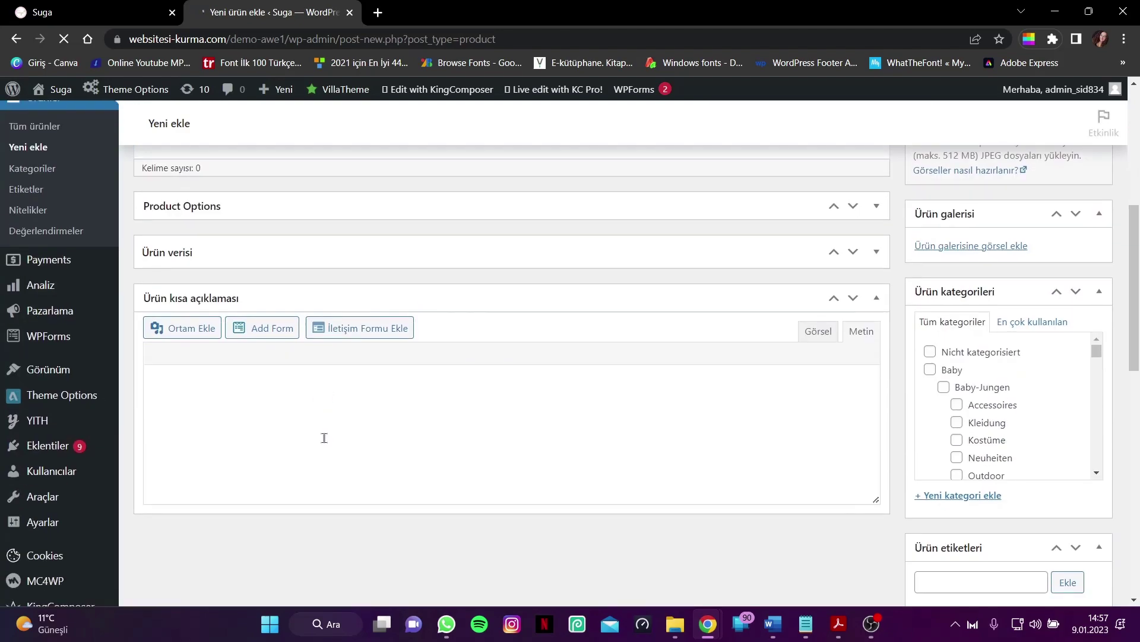
pyautogui.scroll(-4, 326, 441)
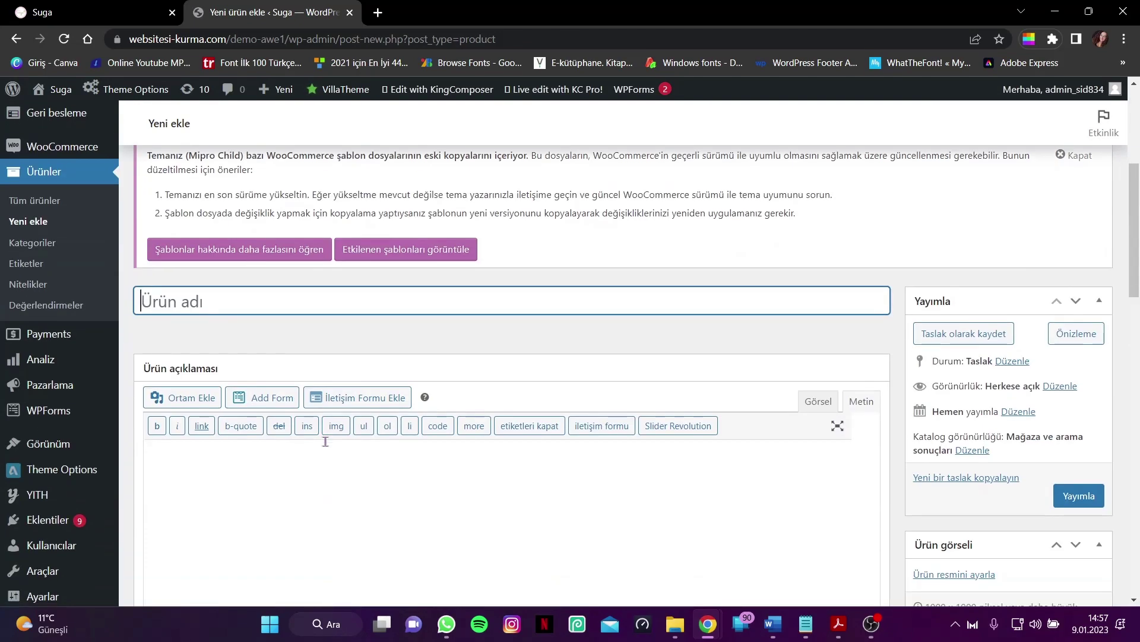
pyautogui.scroll(-10, 326, 440)
pyautogui.scroll(12, 272, 397)
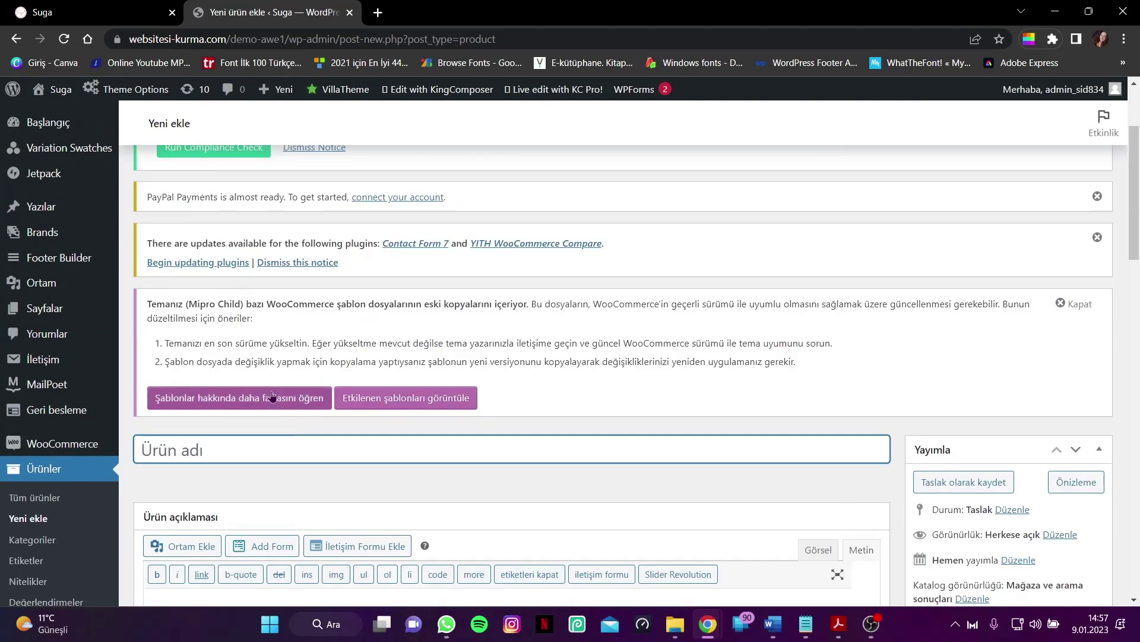
pyautogui.scroll(-1, 237, 410)
pyautogui.write('Ürün 1')
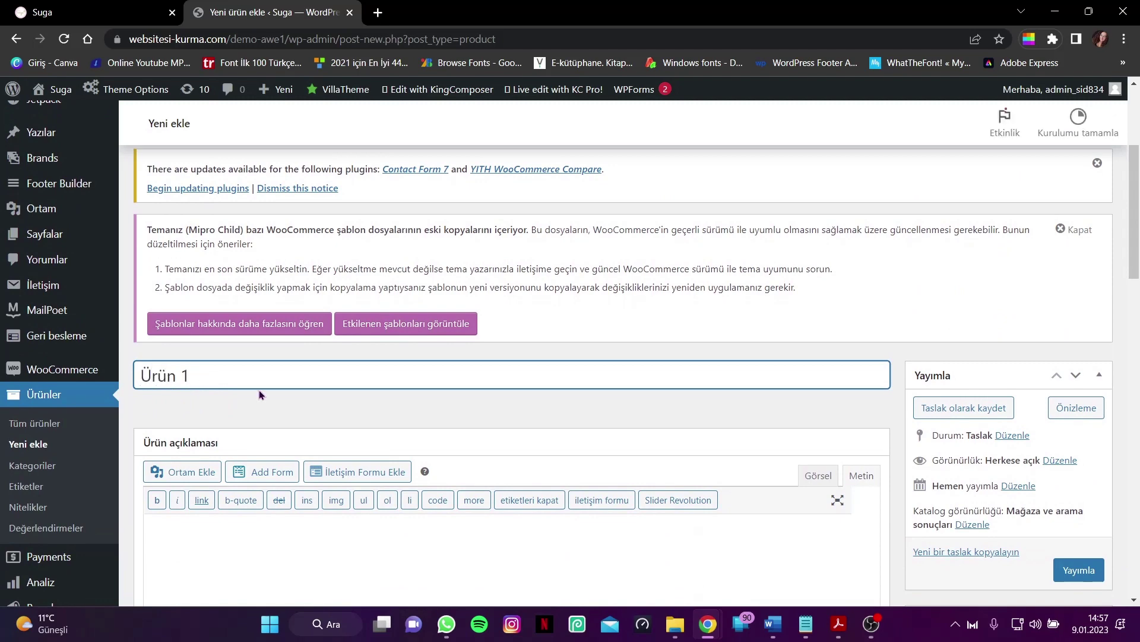
# Step: Enter "Ürün Açıklaması" as the product's main description
pyautogui.scroll(-2, 259, 390)
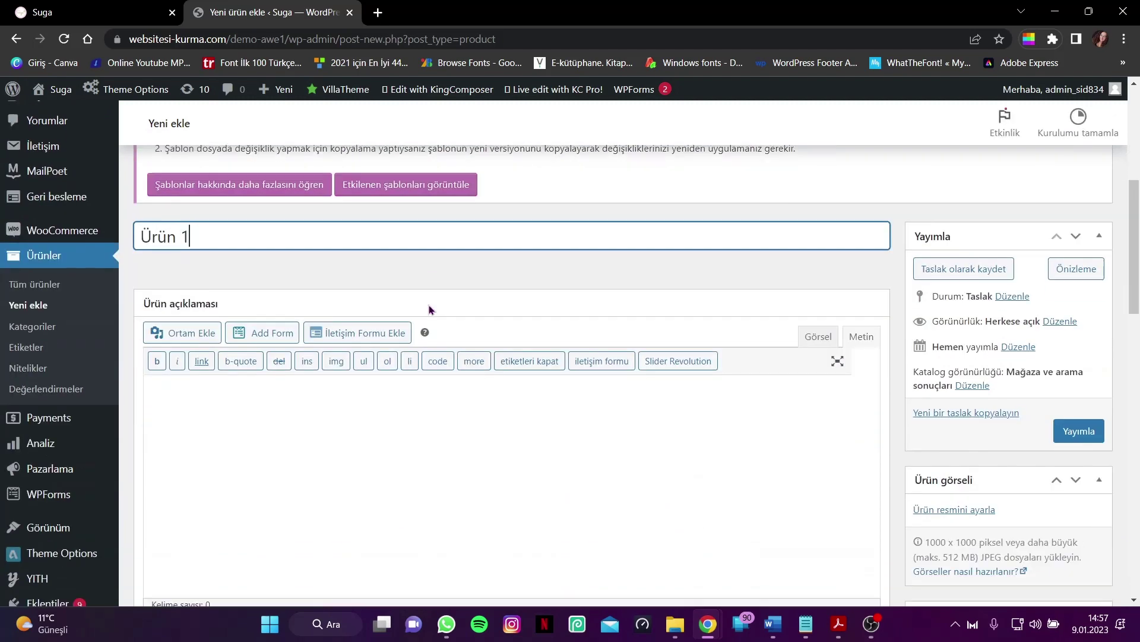
pyautogui.click(241, 417)
pyautogui.write('Ürün ')
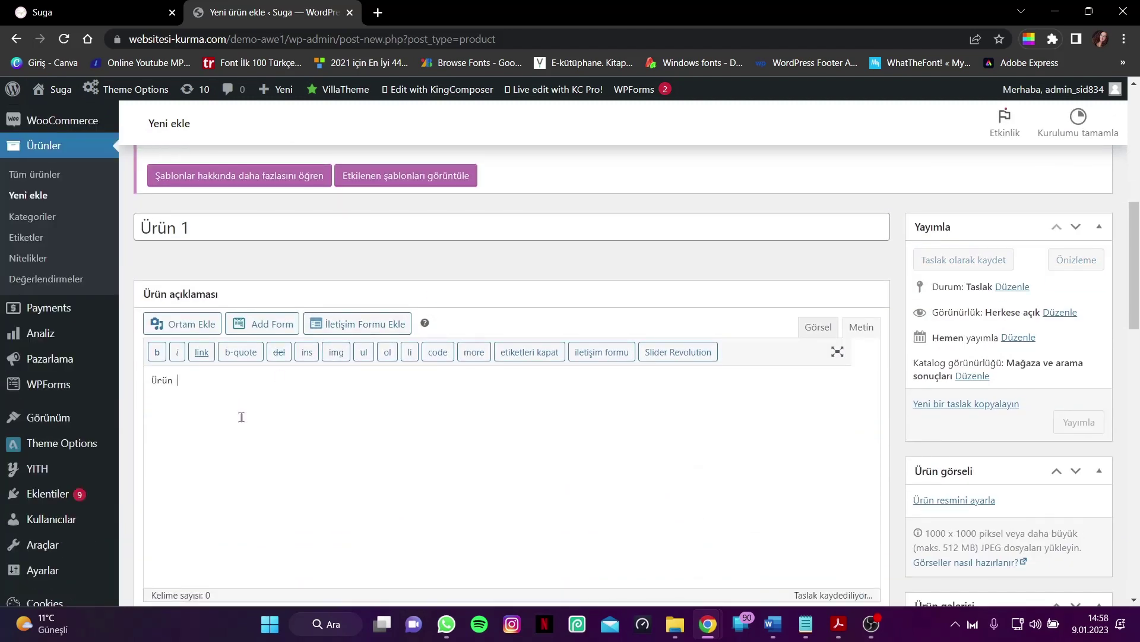
pyautogui.write('Açıklaması')
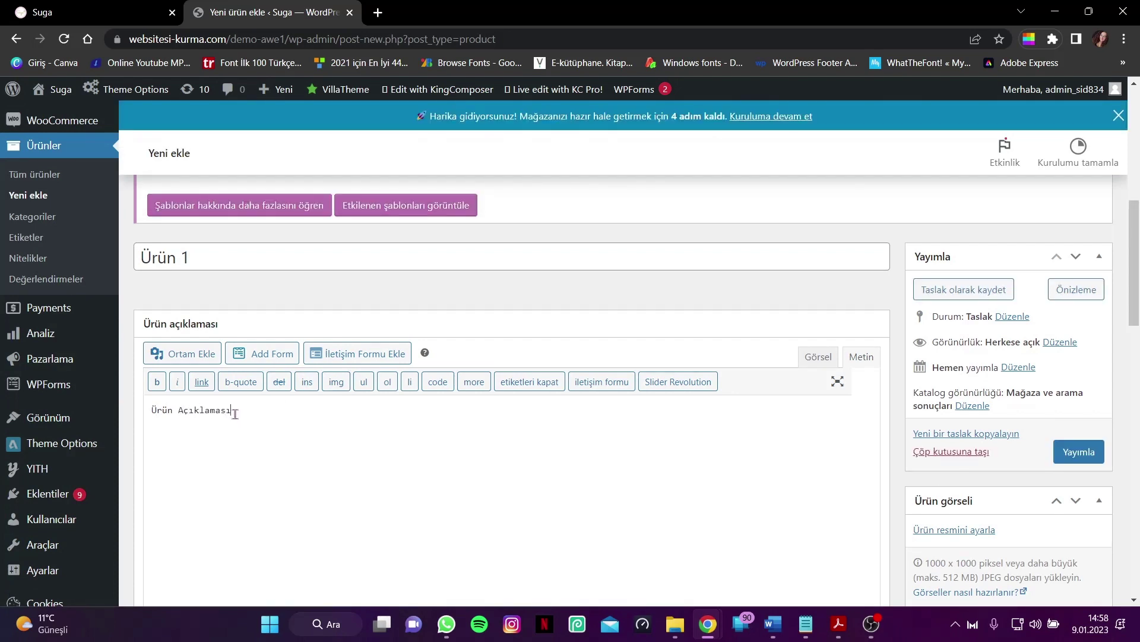
# Step: Upload the desktop photo tasarim-korseli-tokio-gomlek-3791-gomlek-mooi-butik-22221-49-B and set it as the product image
pyautogui.scroll(-4, 289, 397)
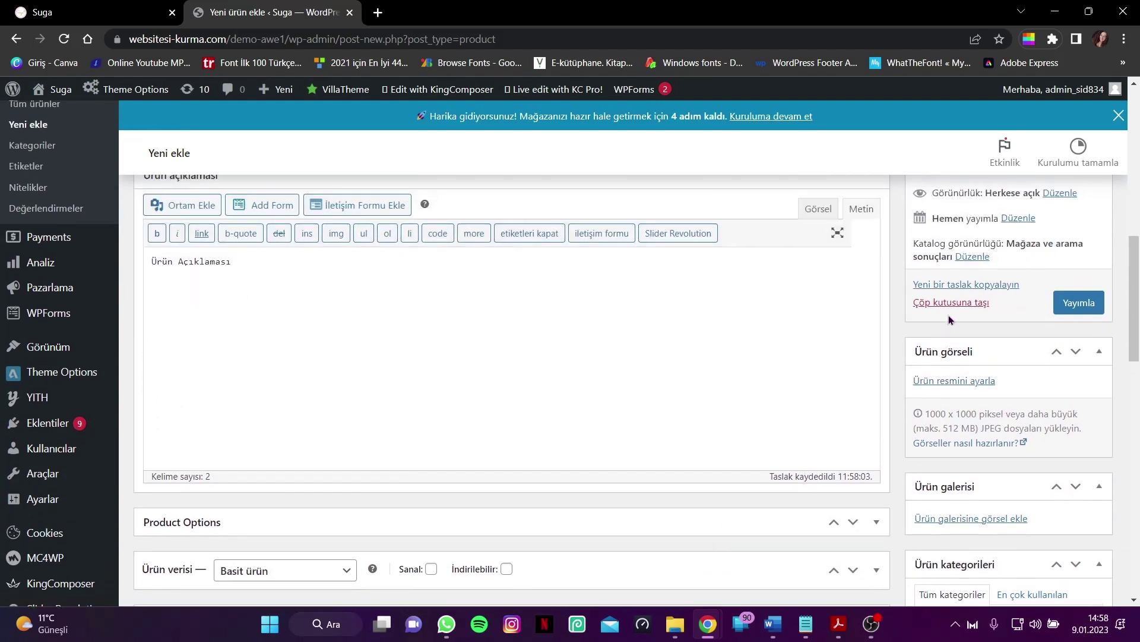
pyautogui.scroll(1, 947, 315)
pyautogui.click(951, 382)
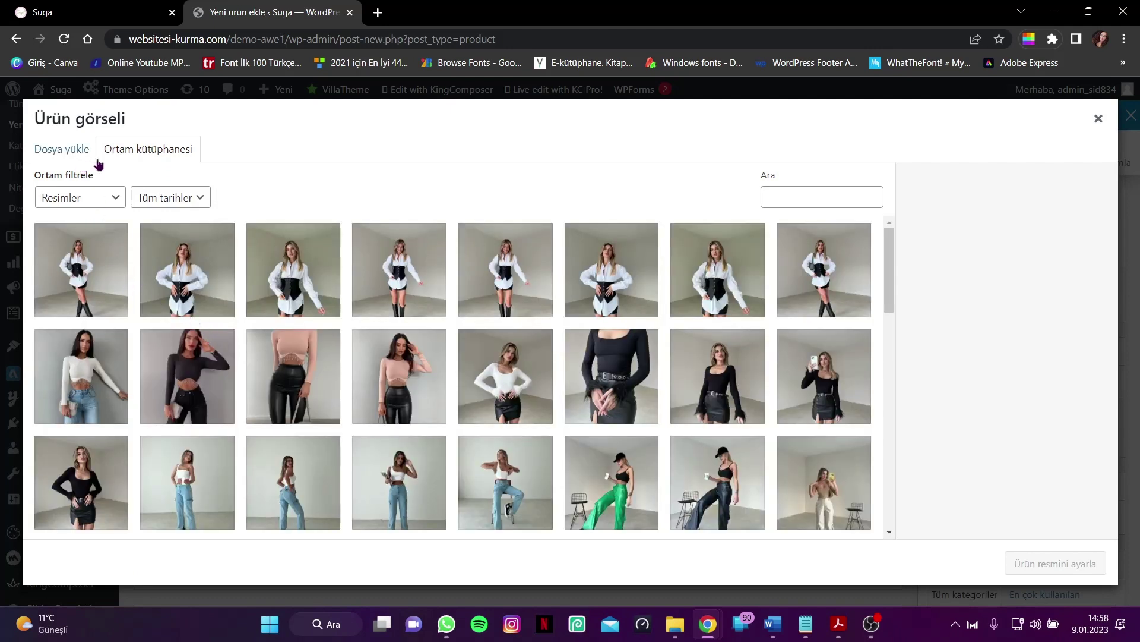
pyautogui.doubleClick(462, 6)
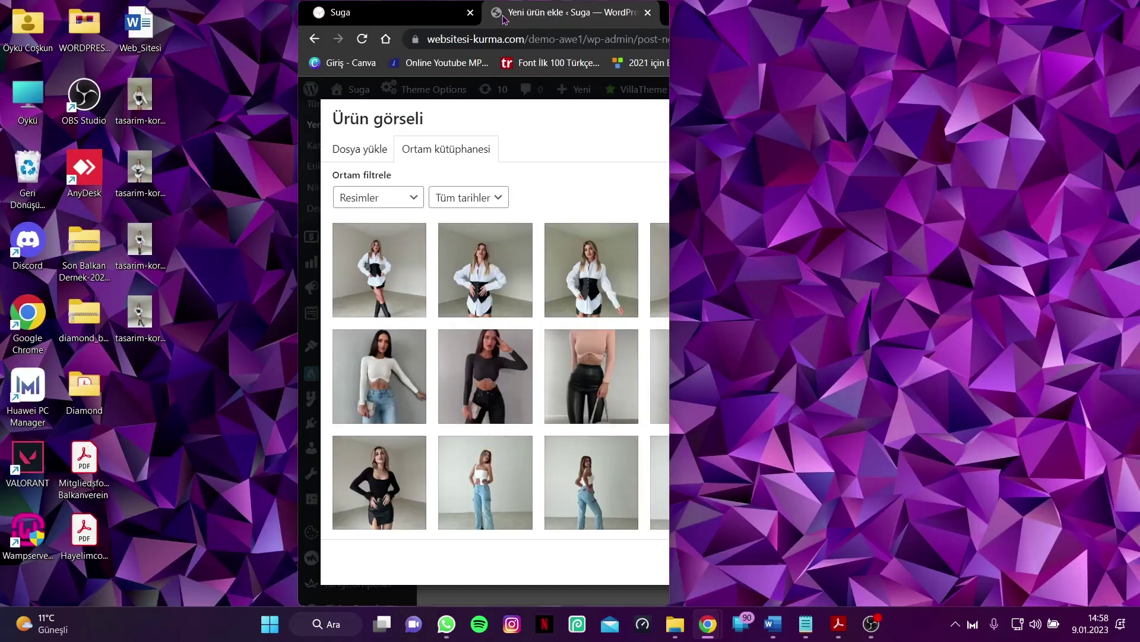
pyautogui.click(650, 26)
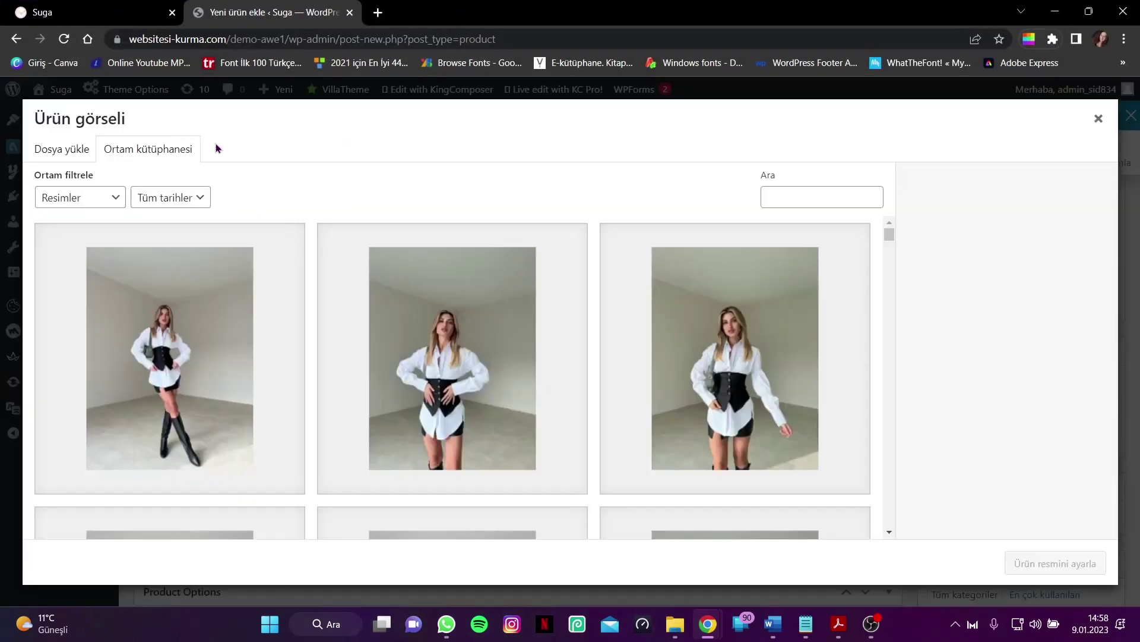
pyautogui.click(57, 155)
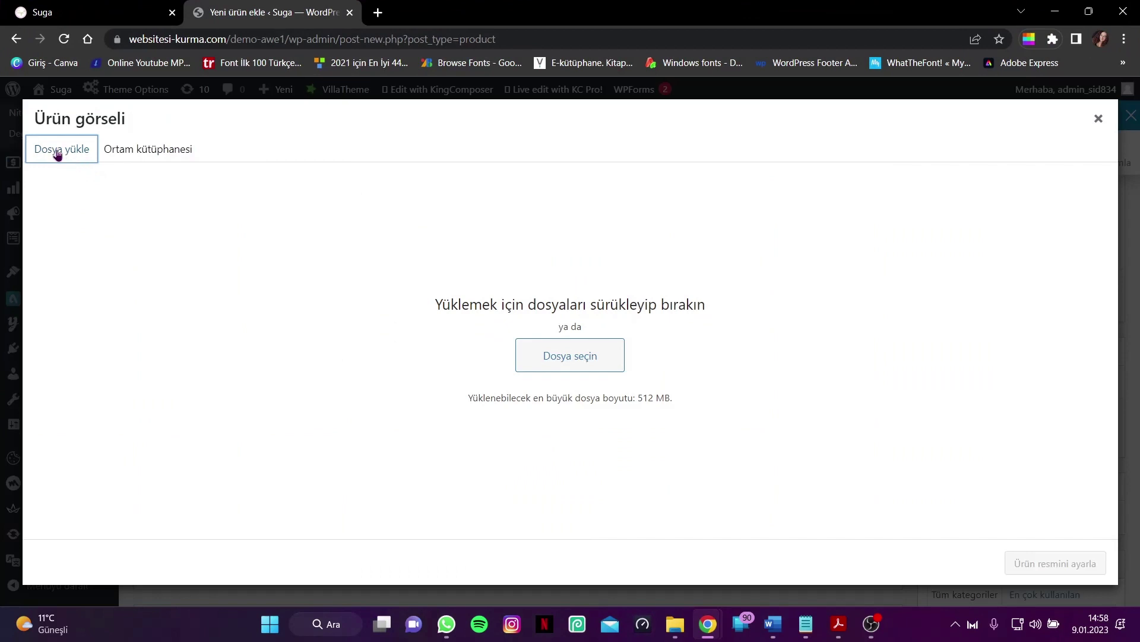
pyautogui.click(566, 361)
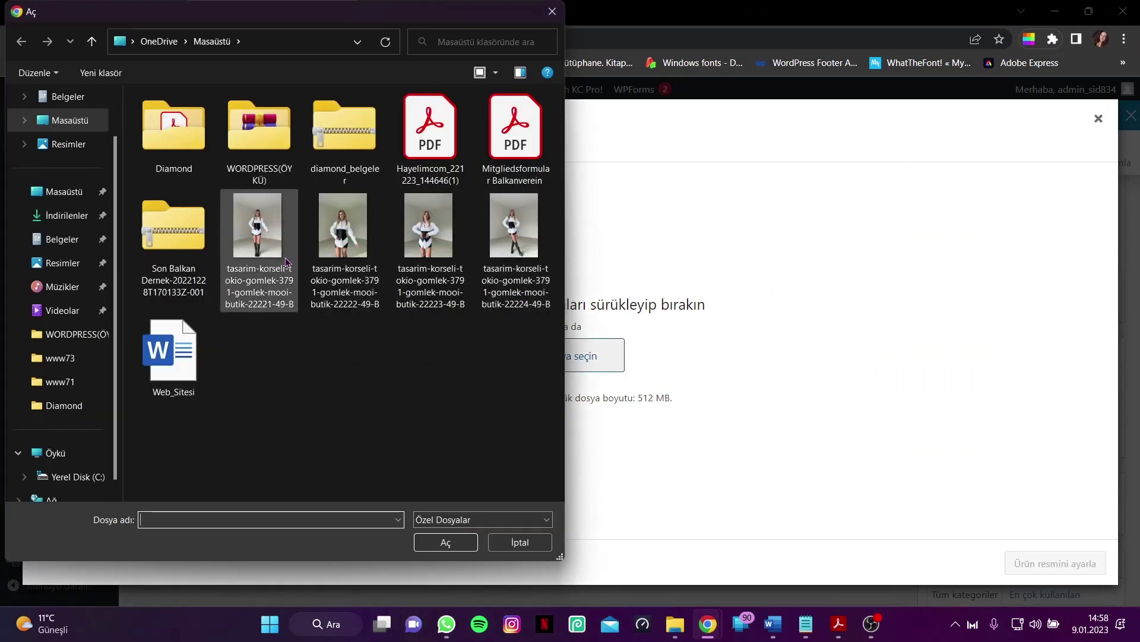
pyautogui.click(259, 235)
pyautogui.doubleClick(259, 235)
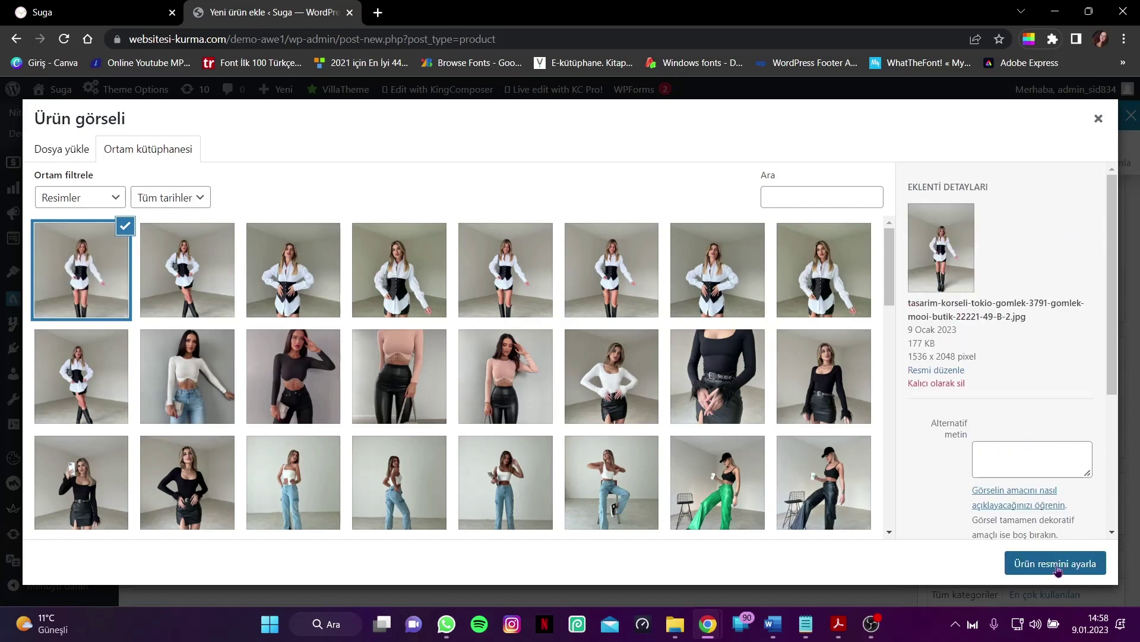
pyautogui.click(1058, 565)
# Step: Upload the three tasarim-korseli-tokio-gomlek photos numbered 22222, 22223 and 22224 from the desktop and add them to the product gallery
pyautogui.scroll(-2, 967, 444)
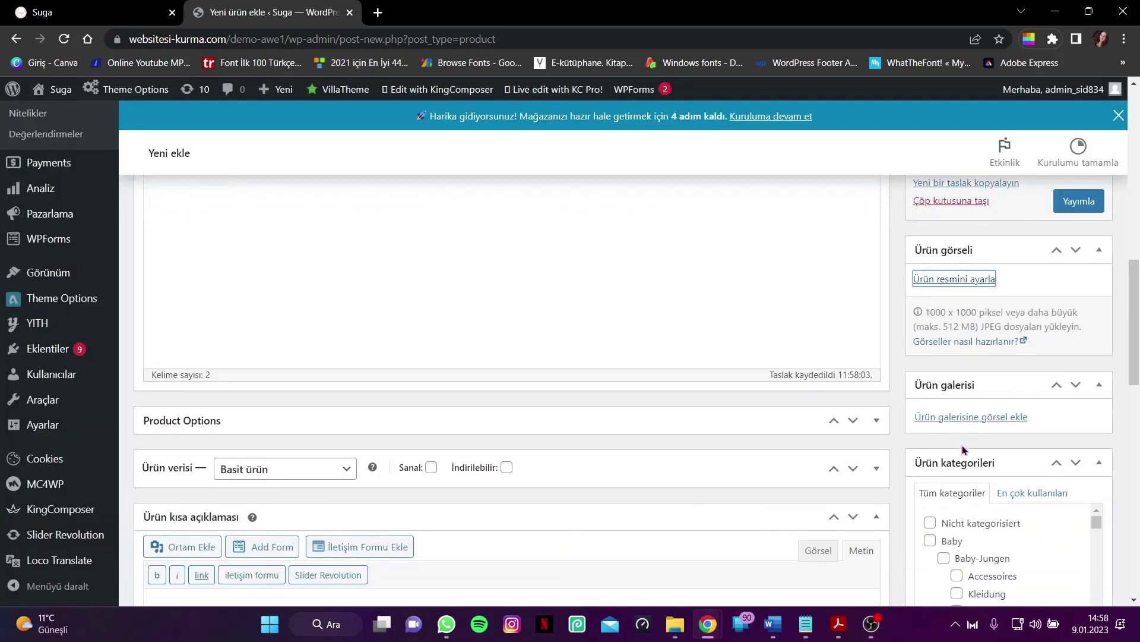
pyautogui.scroll(-3, 960, 441)
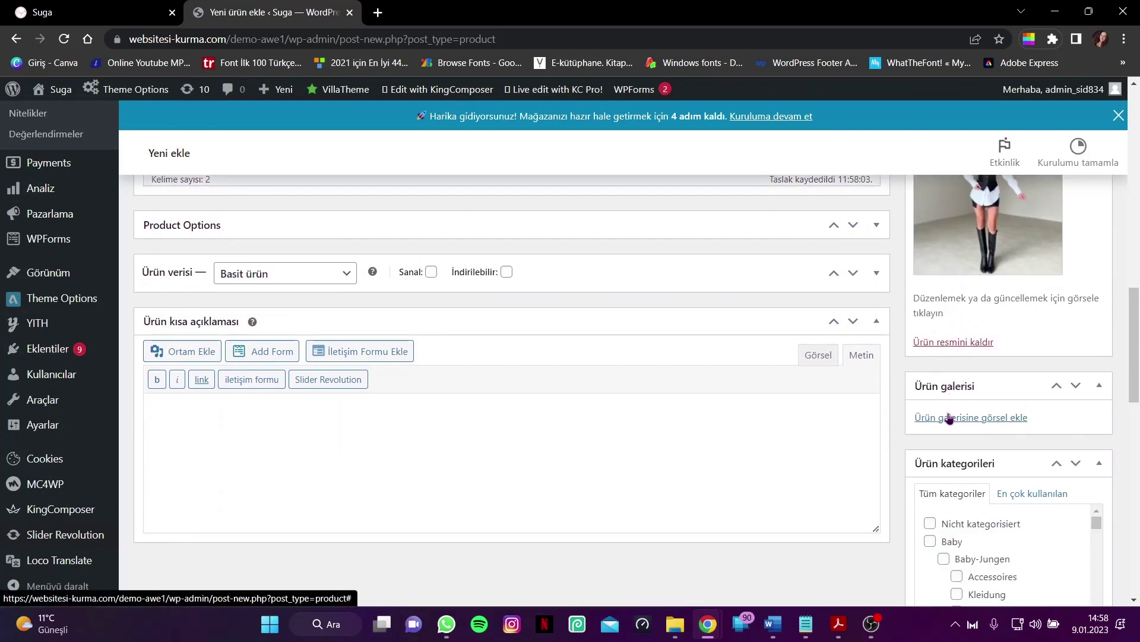
pyautogui.click(1003, 423)
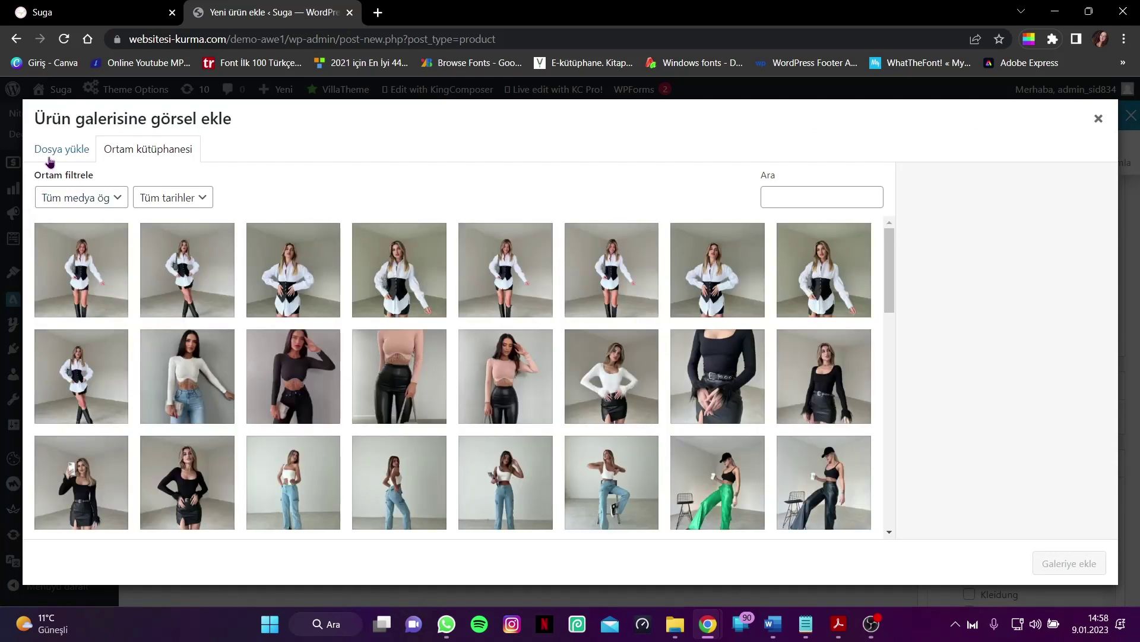
pyautogui.click(49, 158)
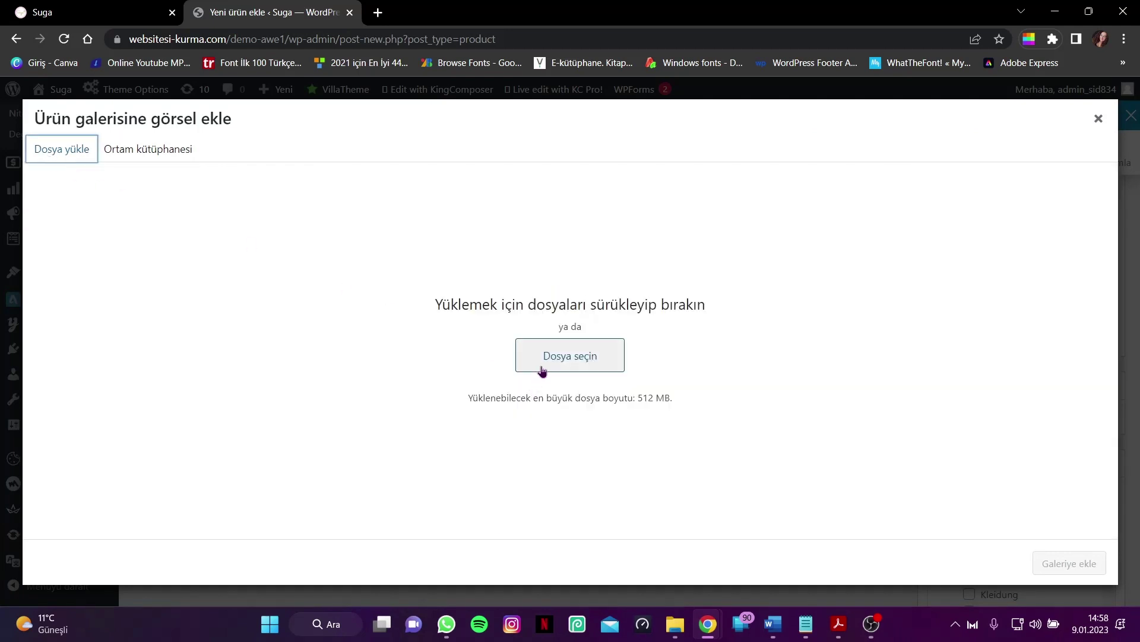
pyautogui.click(556, 356)
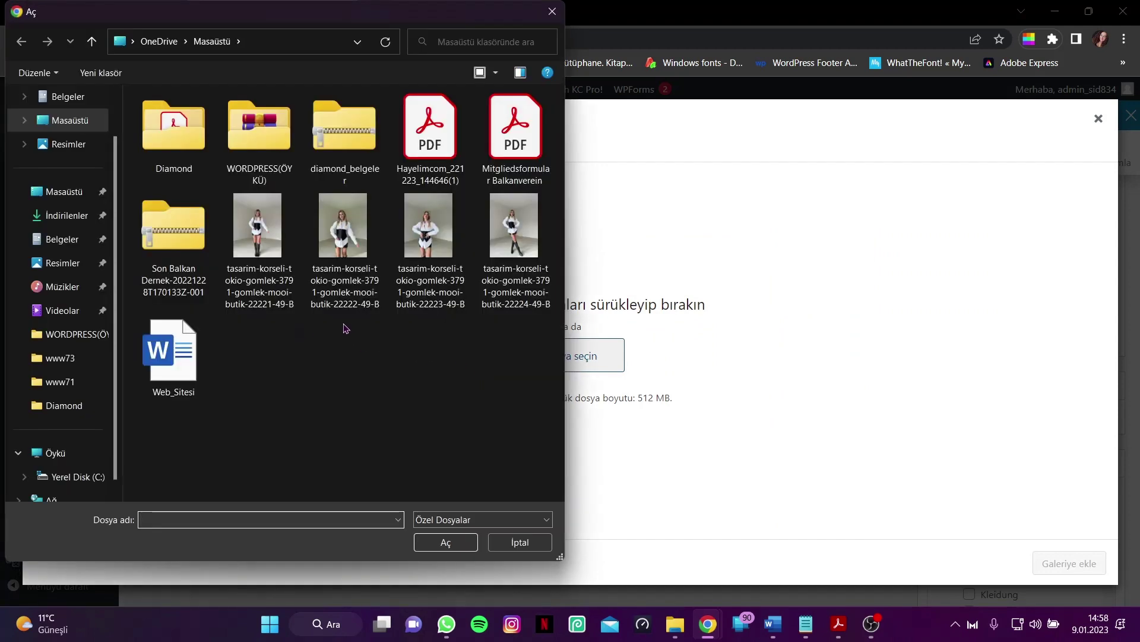
pyautogui.moveTo(345, 328); pyautogui.dragTo(541, 261)
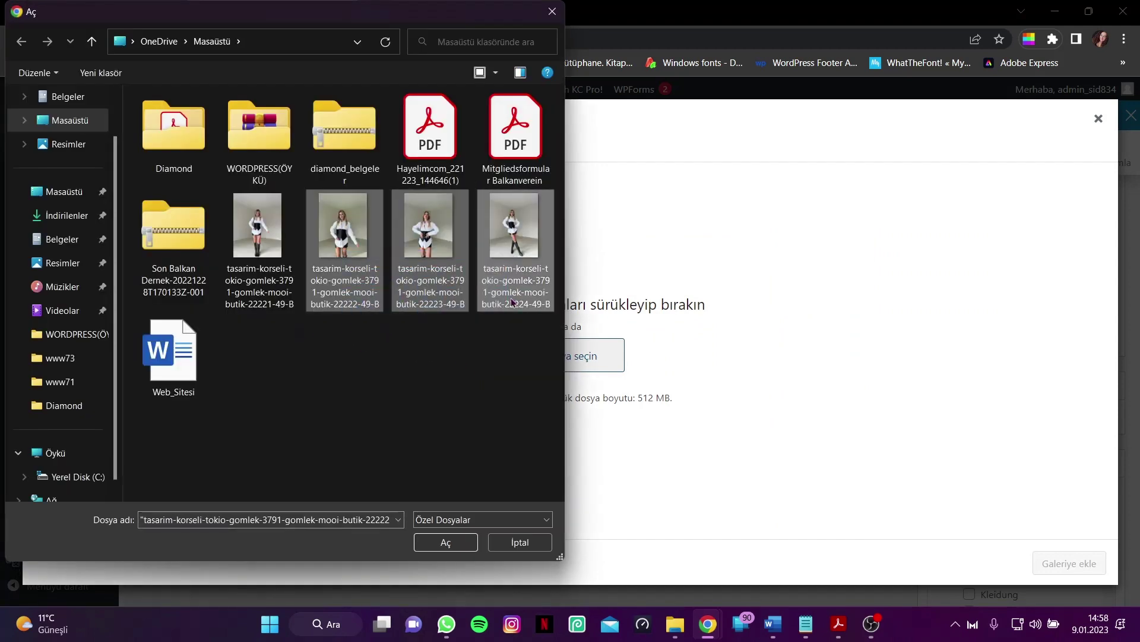
pyautogui.click(447, 541)
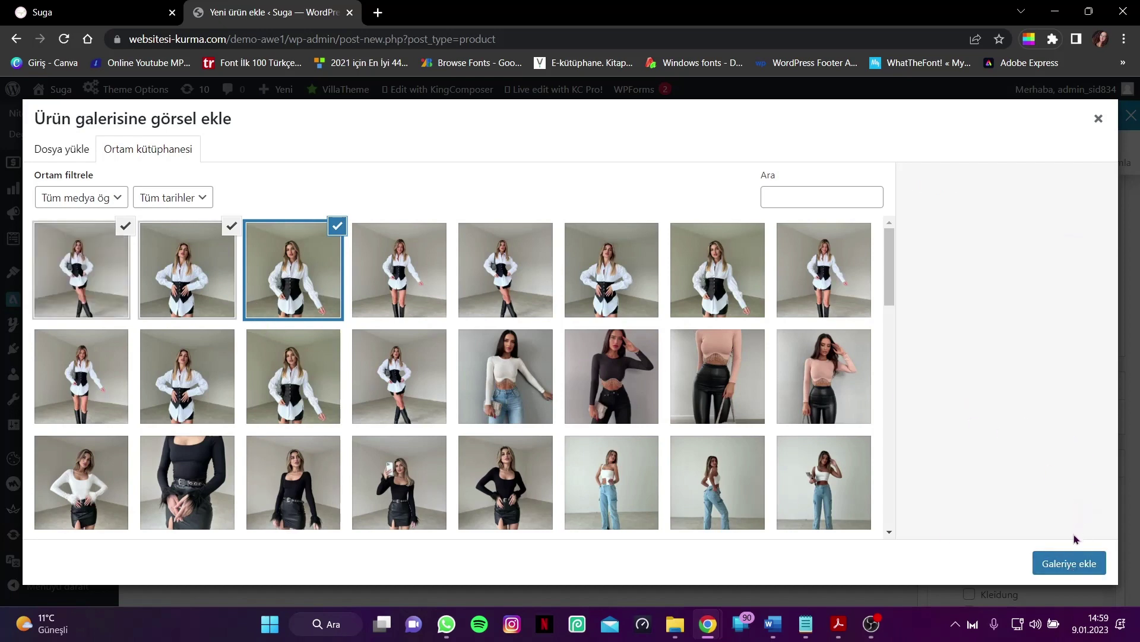
pyautogui.click(1074, 565)
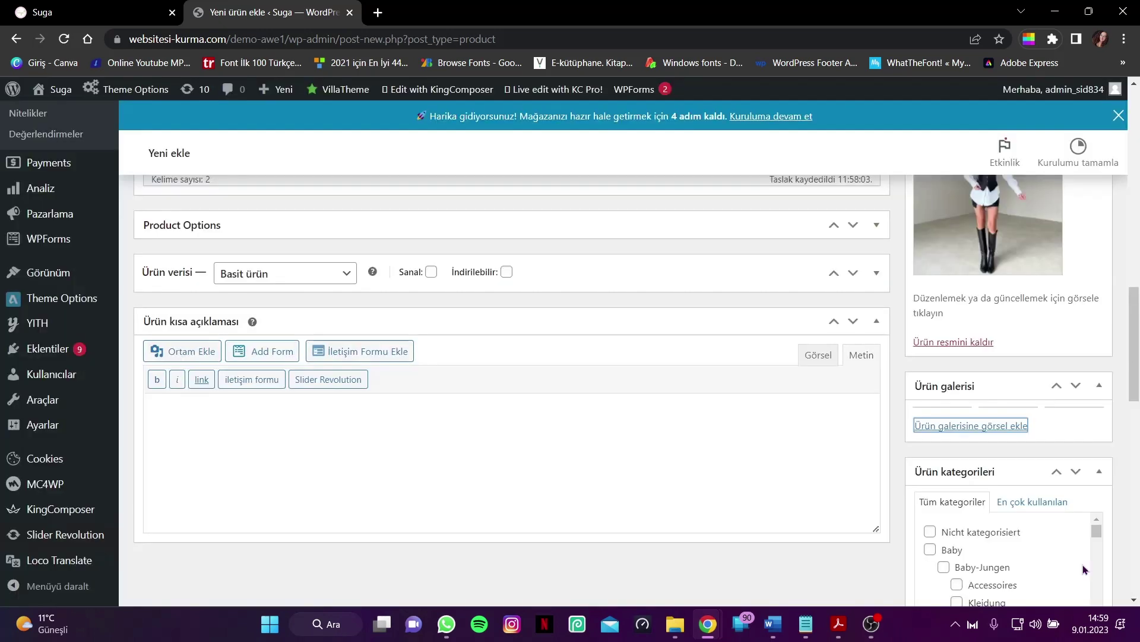
# Step: Assign the product to the Damen category and its Shirts & Tops subcategory
pyautogui.scroll(-3, 920, 419)
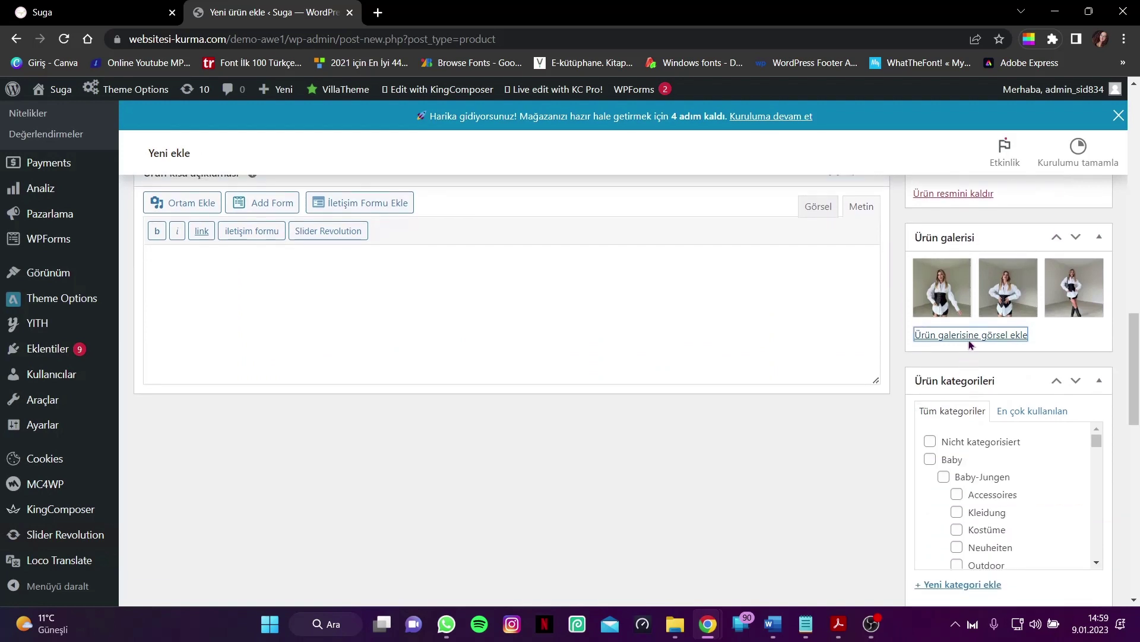
pyautogui.scroll(-1, 968, 341)
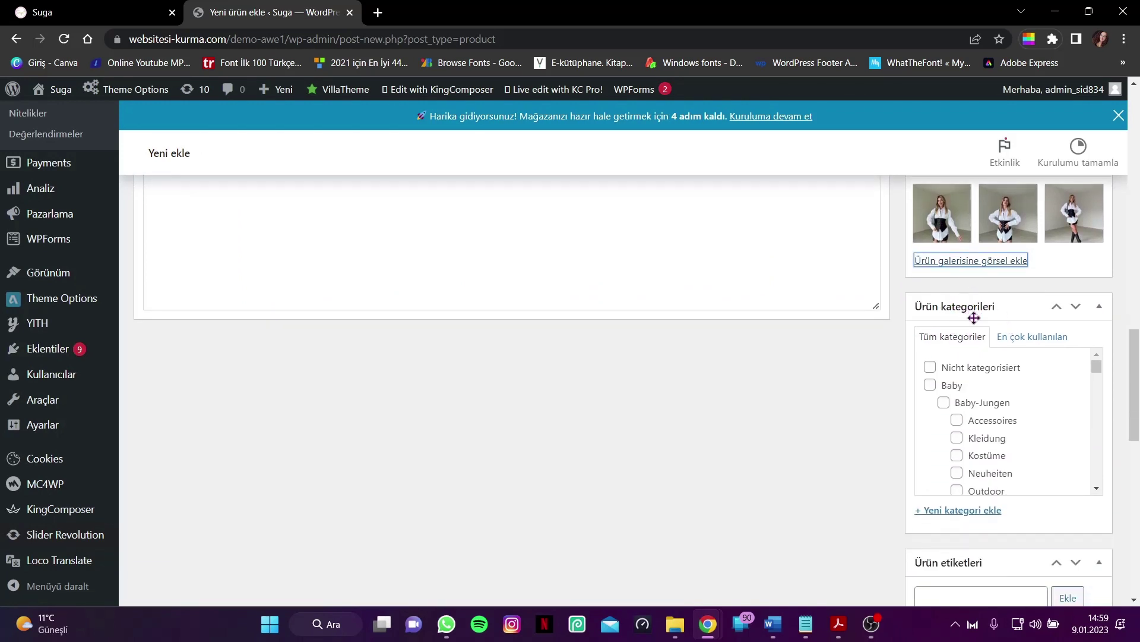
pyautogui.scroll(-3, 978, 414)
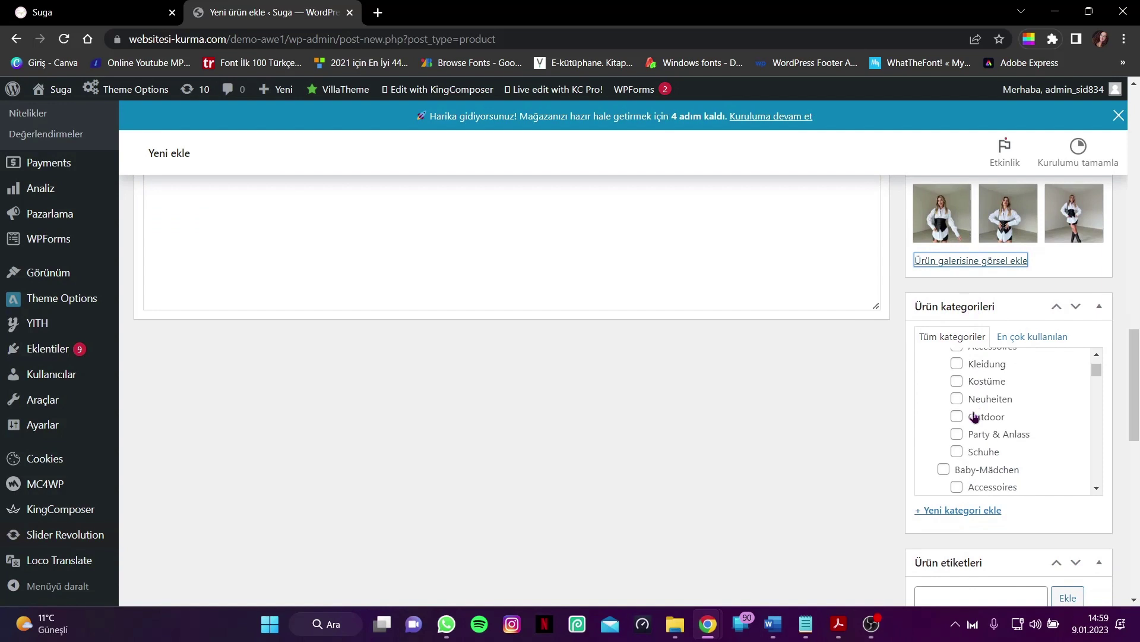
pyautogui.scroll(-4, 976, 421)
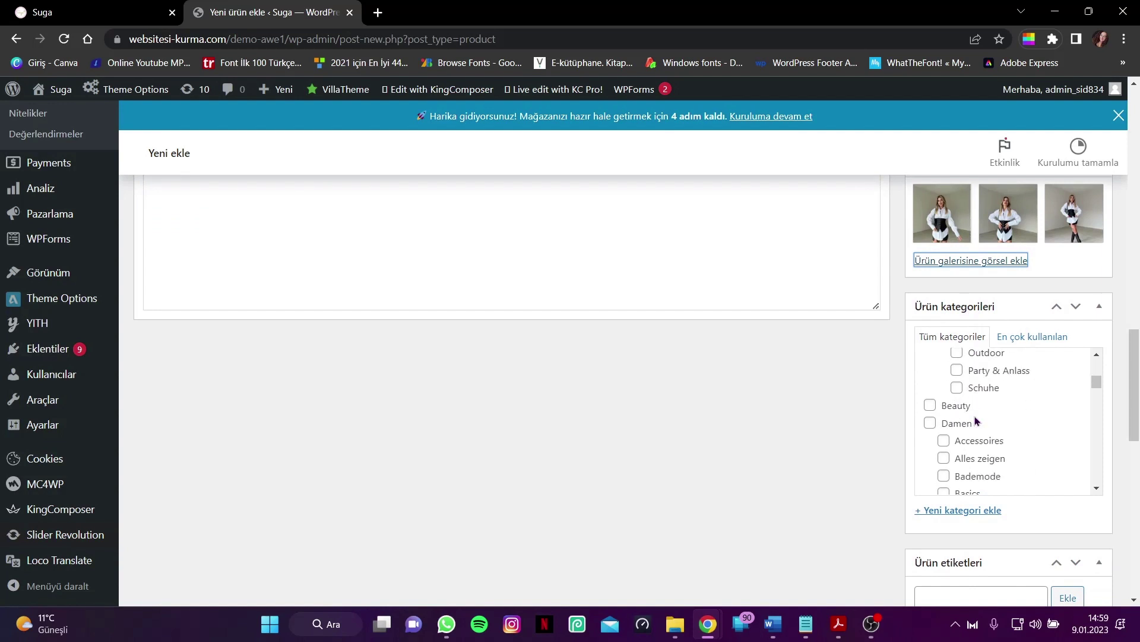
pyautogui.scroll(1, 931, 361)
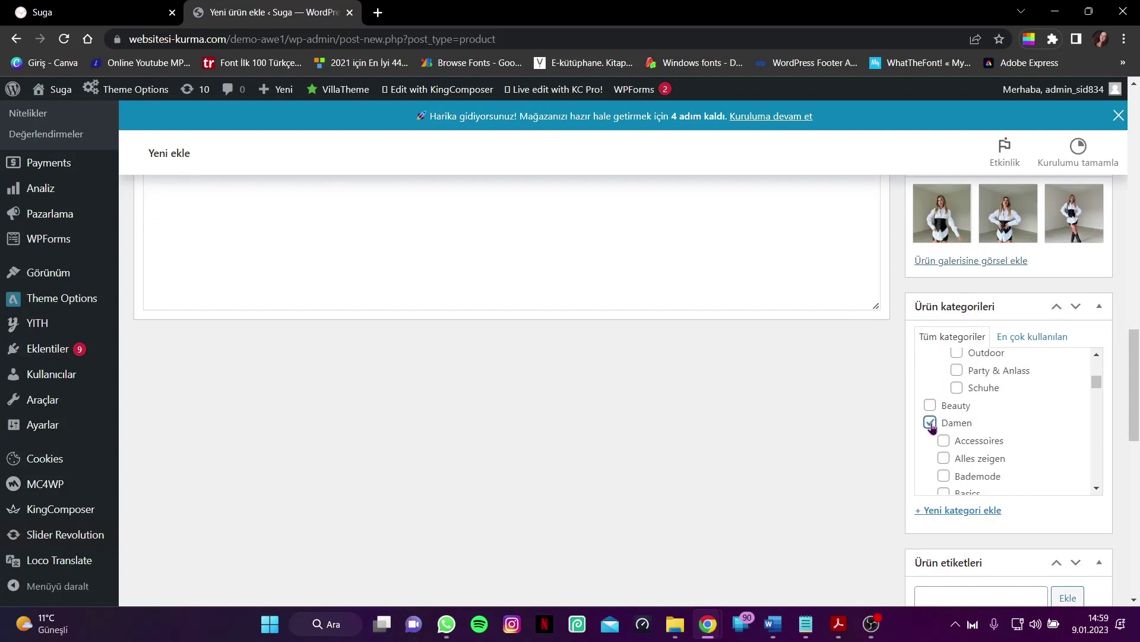
pyautogui.click(931, 422)
pyautogui.scroll(-4, 959, 414)
pyautogui.scroll(-5, 958, 414)
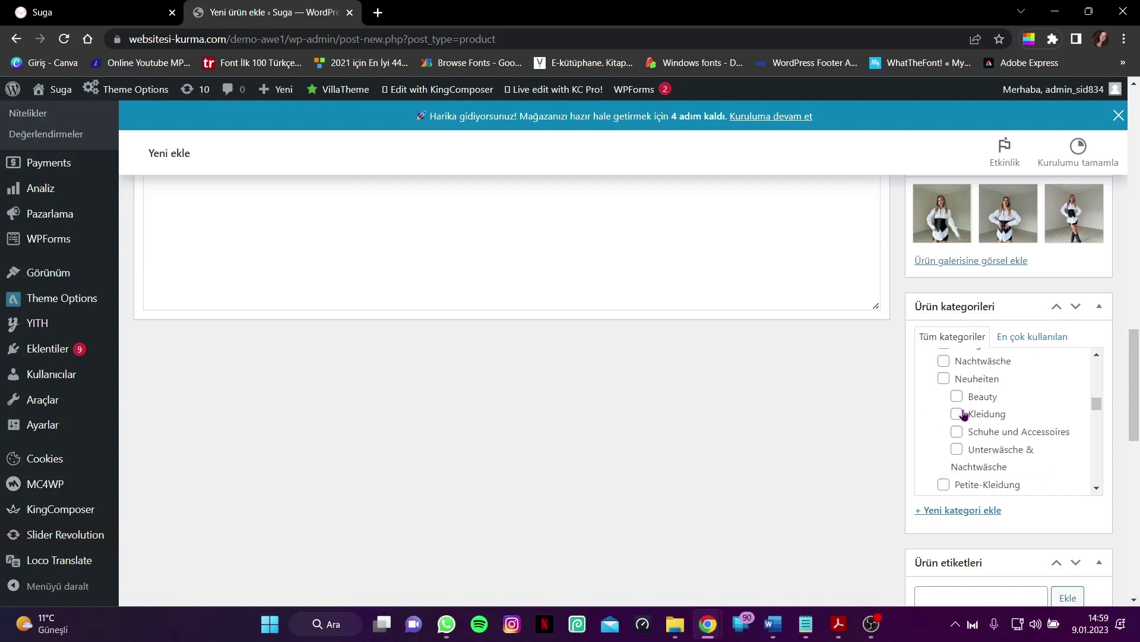
pyautogui.scroll(-2, 964, 414)
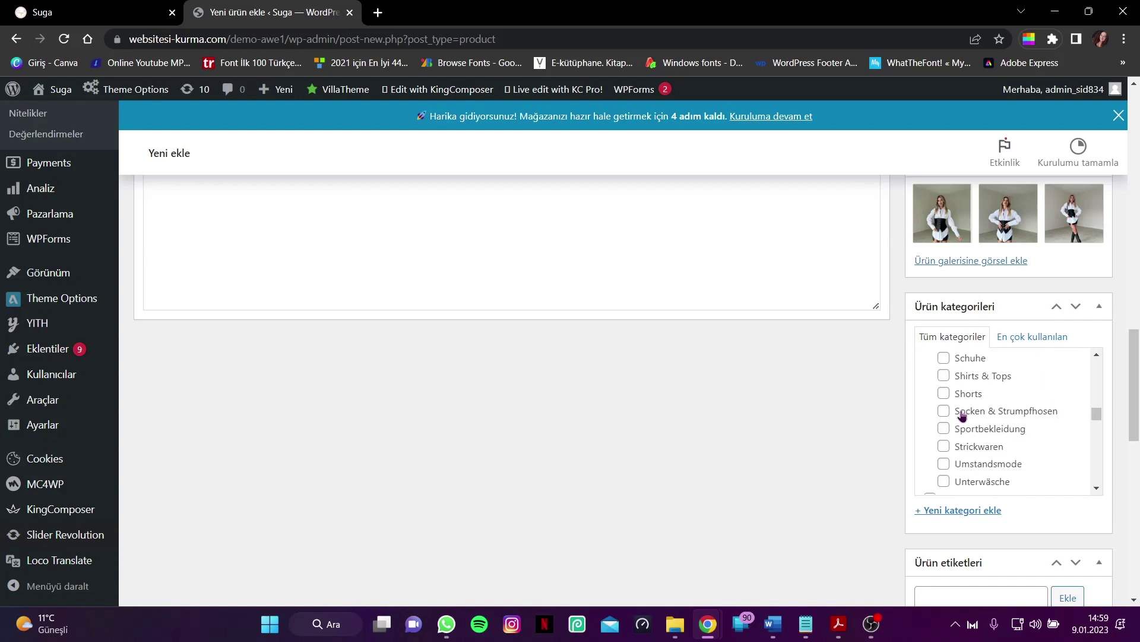
pyautogui.click(945, 376)
pyautogui.scroll(-3, 758, 435)
# Step: Expand the Product Options section to view its layout and sidebar settings, and collapse it again
pyautogui.scroll(8, 439, 459)
pyautogui.scroll(4, 415, 458)
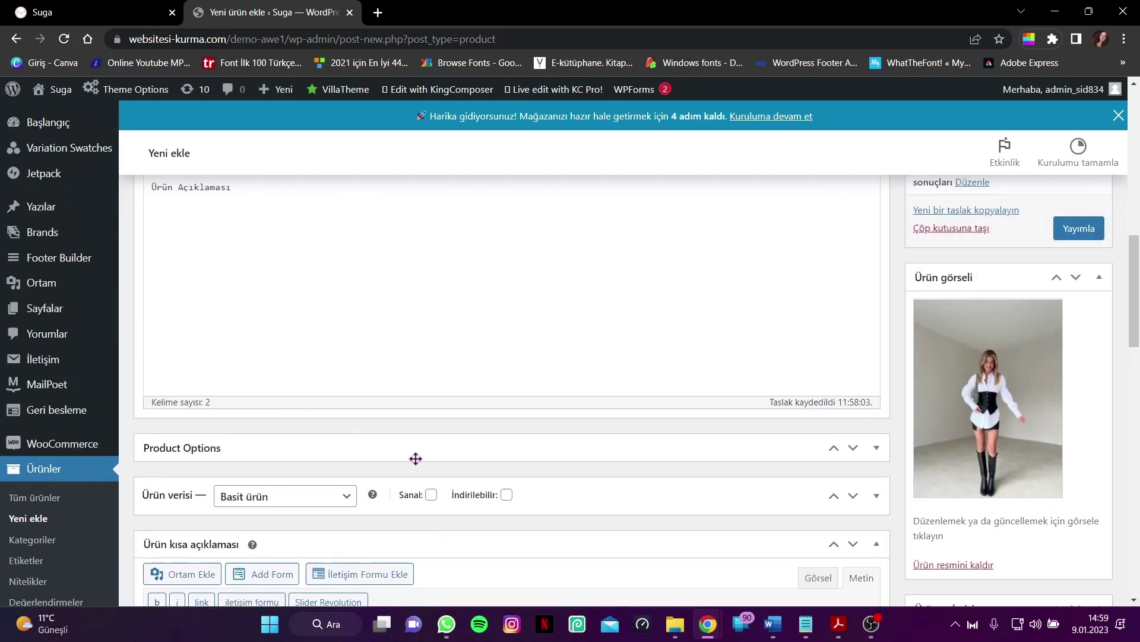
pyautogui.scroll(-3, 377, 461)
pyautogui.scroll(-1, 237, 321)
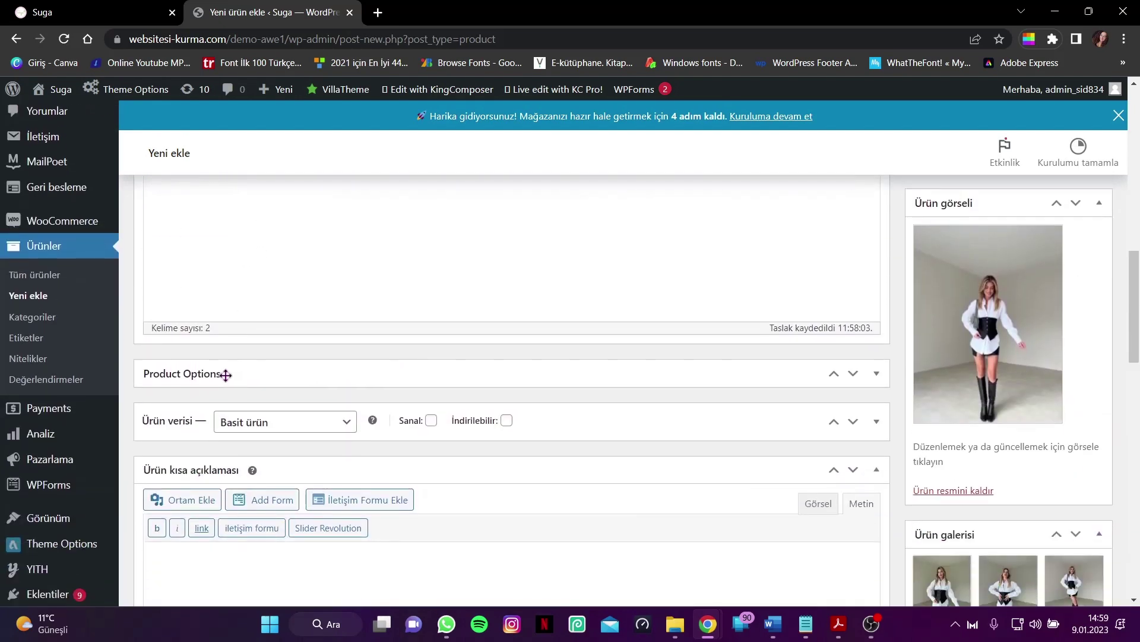
pyautogui.click(214, 374)
pyautogui.click(260, 372)
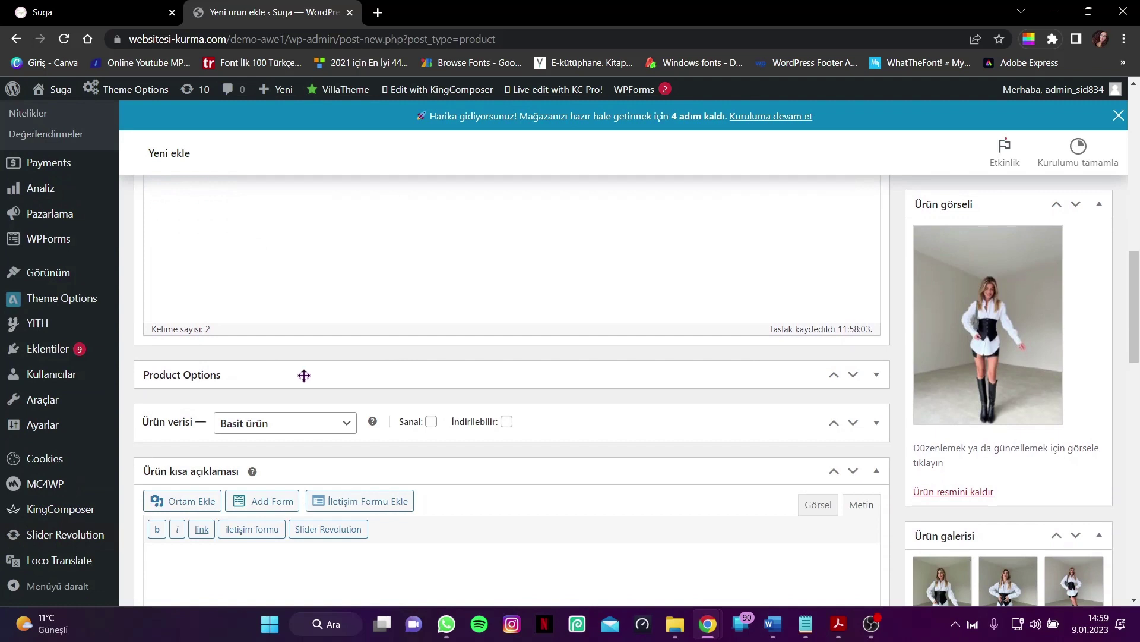
pyautogui.scroll(-1, 293, 326)
pyautogui.click(293, 304)
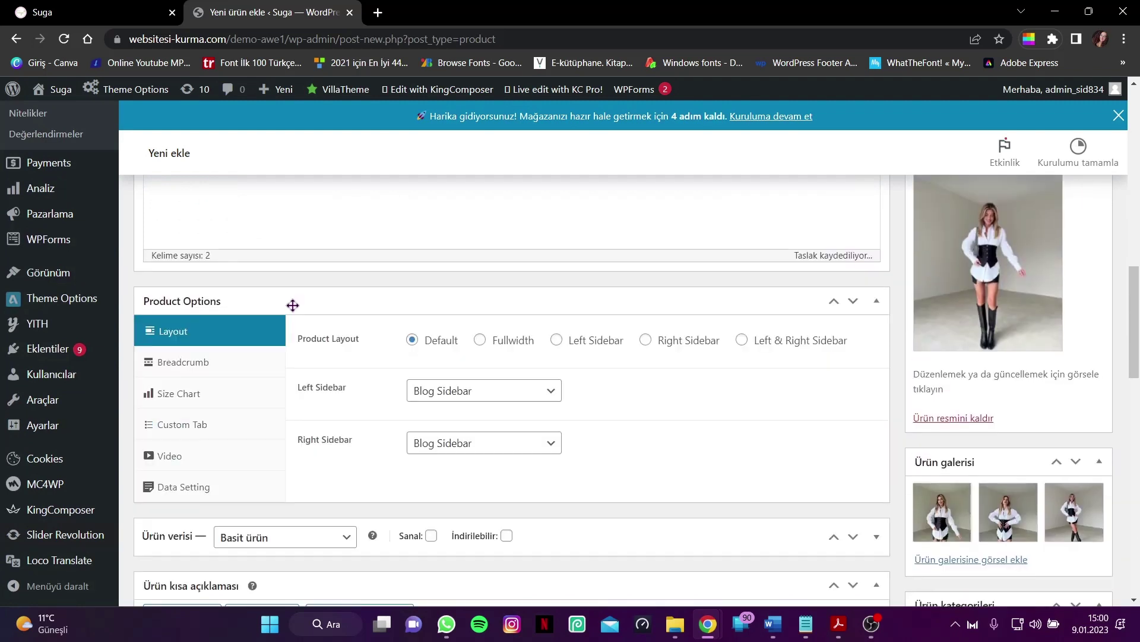
pyautogui.click(293, 305)
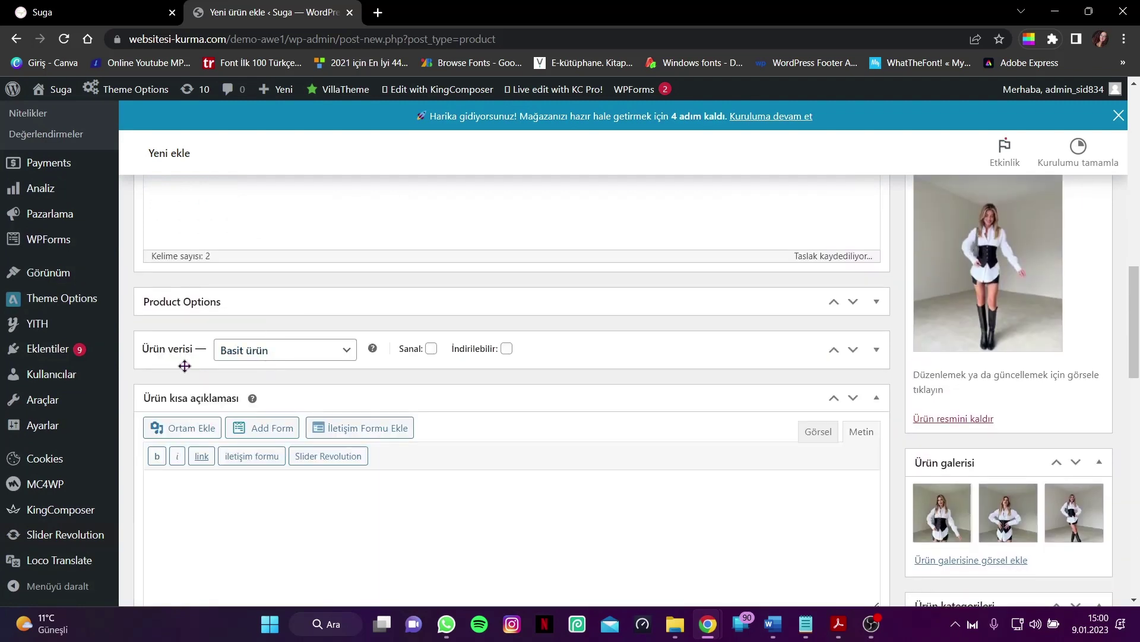
# Step: Expand the product data section and set the product type to Varyasyonlu ürün
pyautogui.scroll(-1, 175, 310)
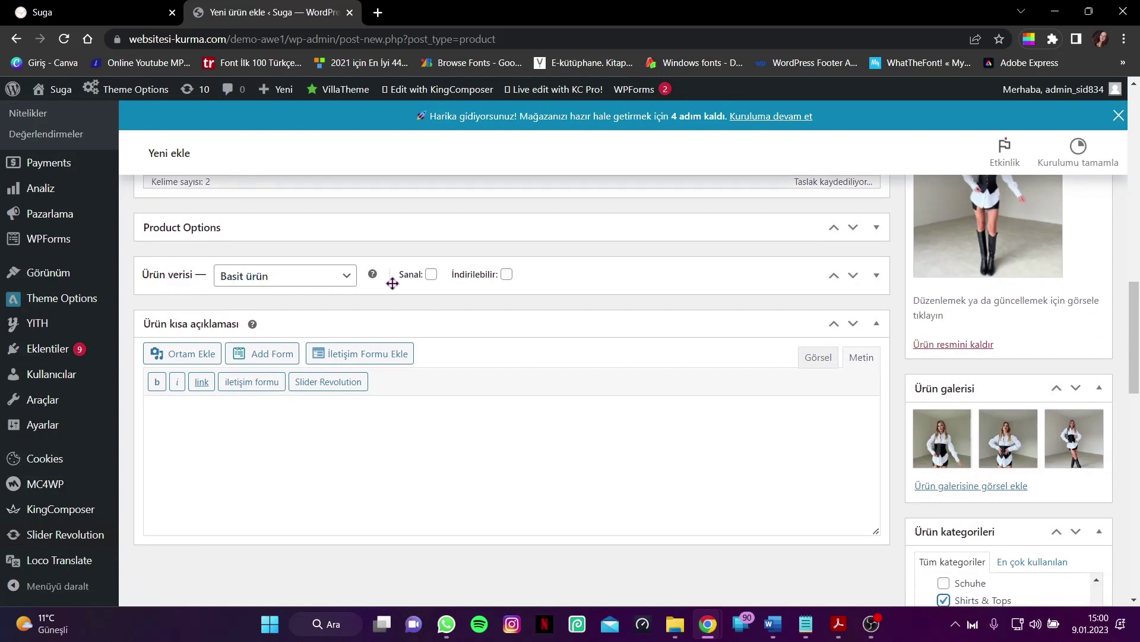
pyautogui.click(548, 279)
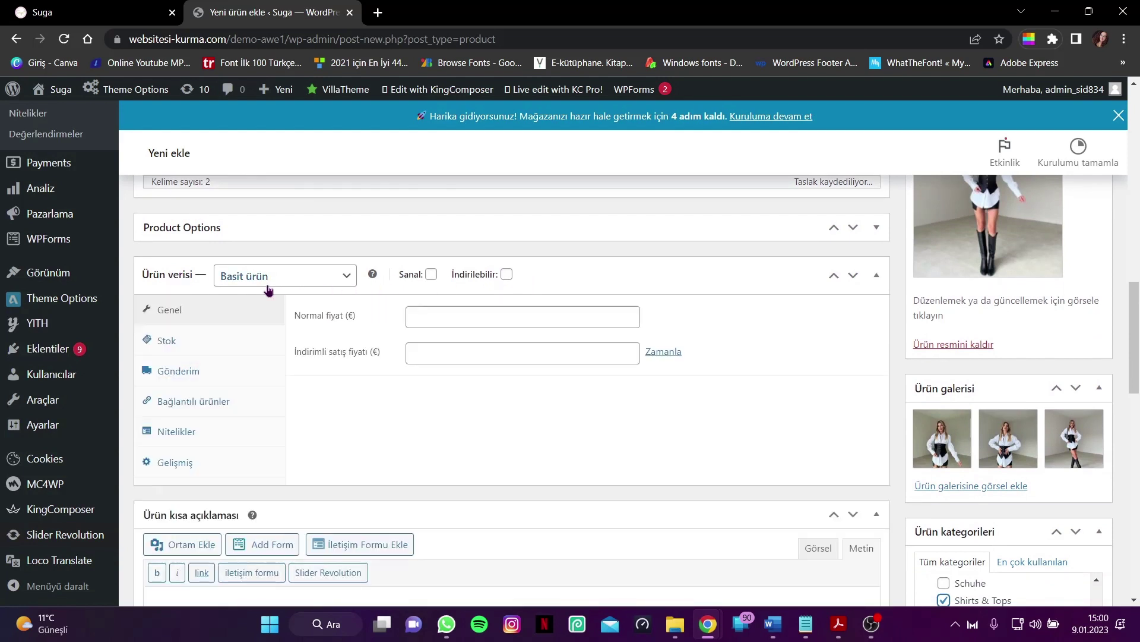
pyautogui.scroll(1, 400, 318)
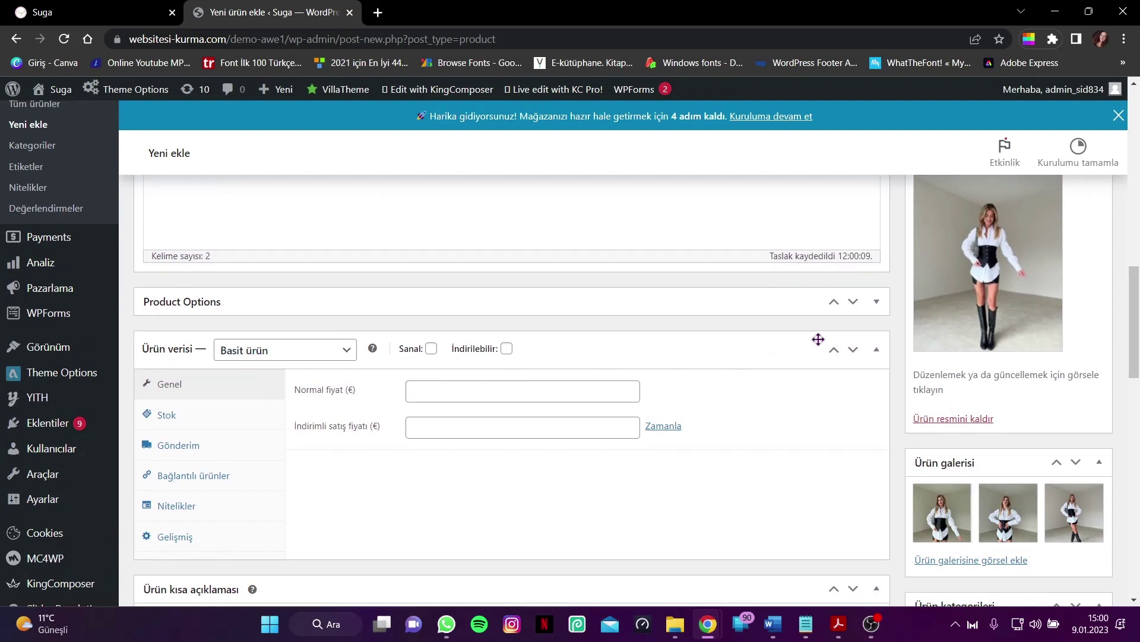
pyautogui.click(498, 390)
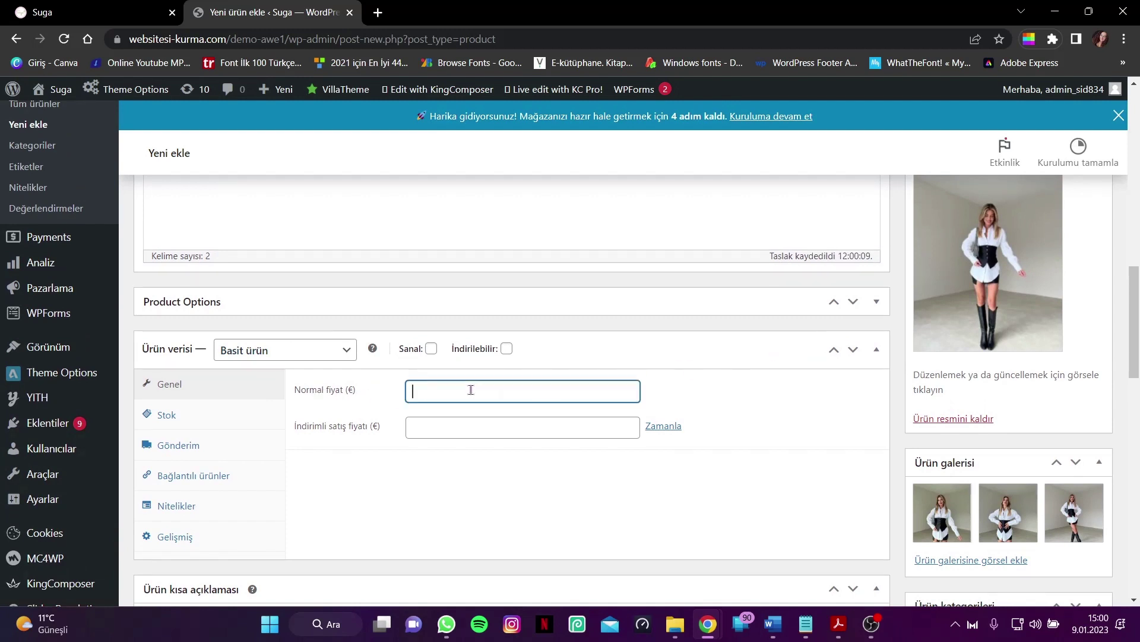
pyautogui.click(292, 356)
pyautogui.click(288, 353)
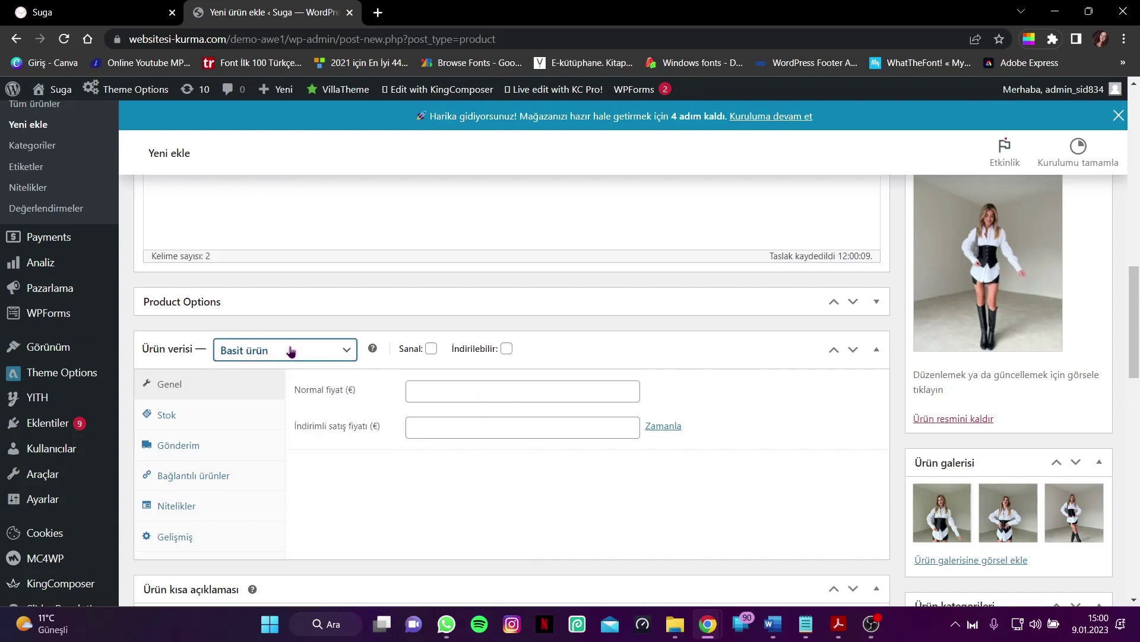
pyautogui.click(288, 353)
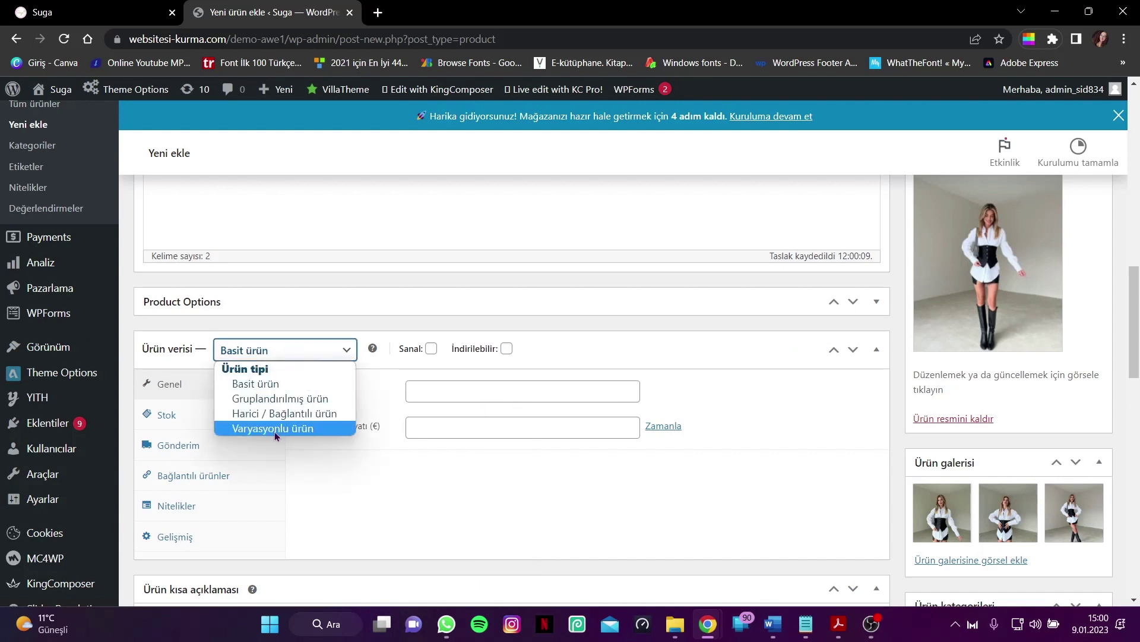
pyautogui.click(274, 432)
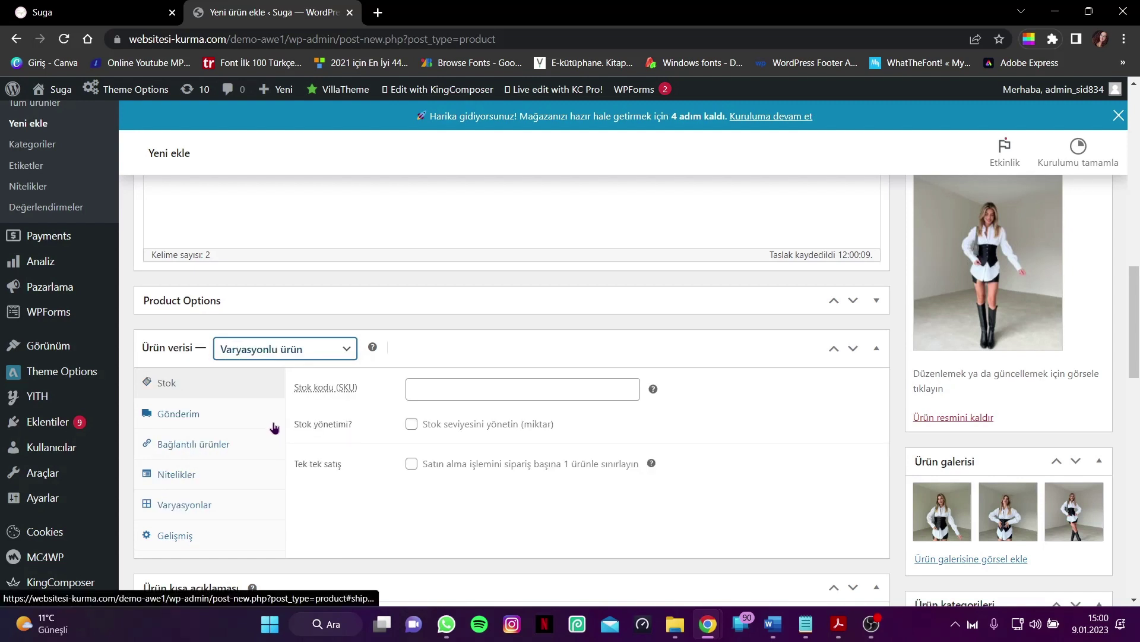
# Step: Add the Farbe attribute to the product and enable it for variations
pyautogui.scroll(-1, 273, 429)
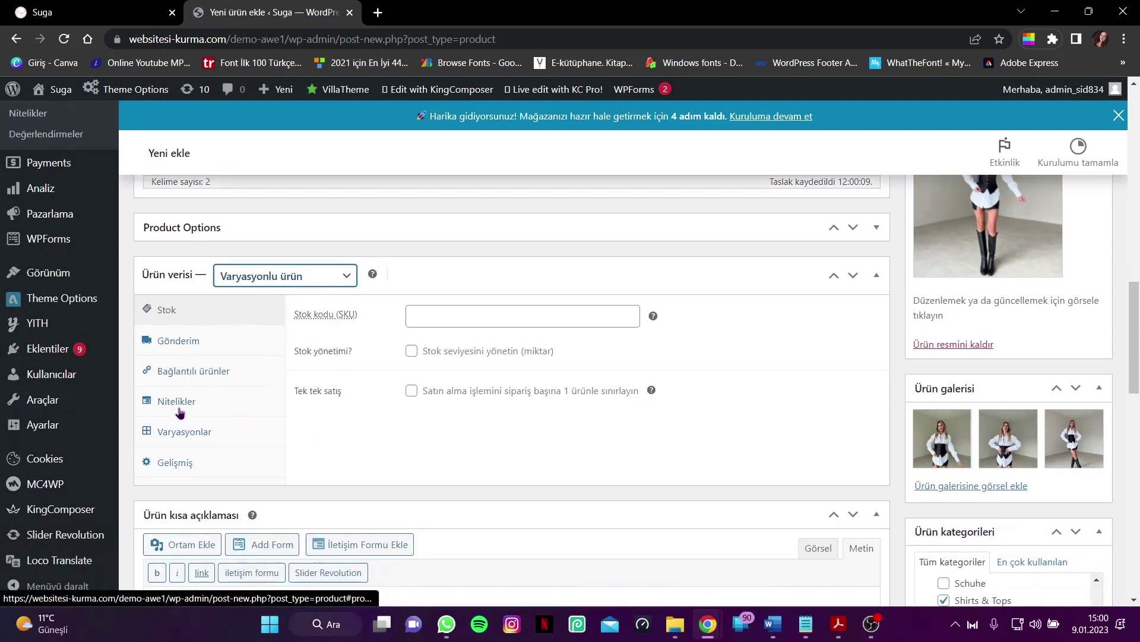
pyautogui.click(179, 403)
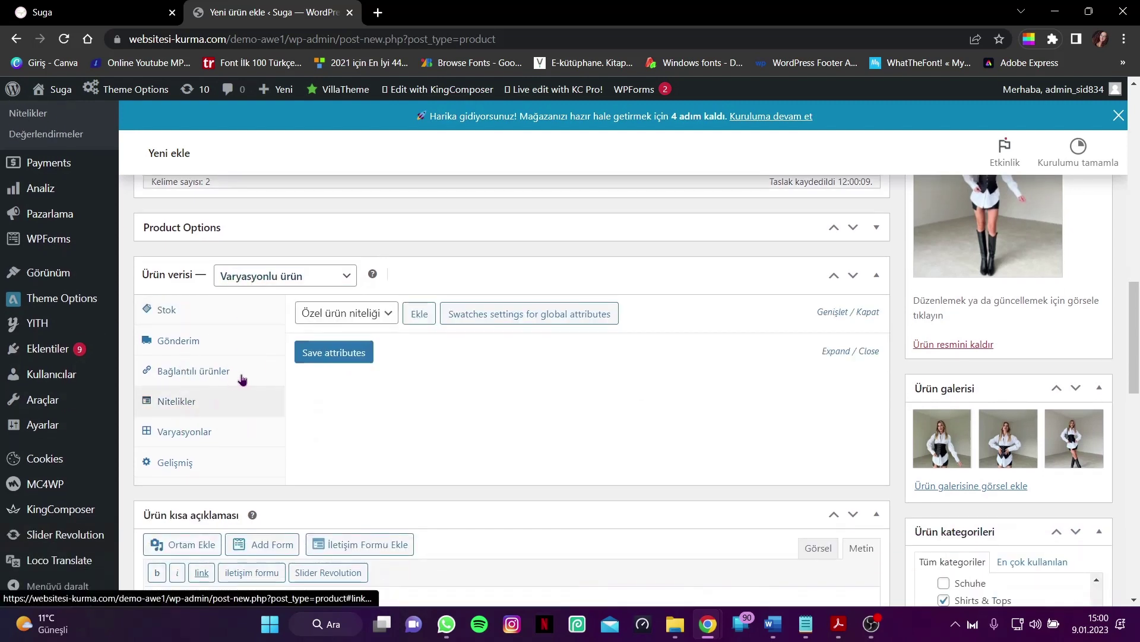
pyautogui.click(340, 321)
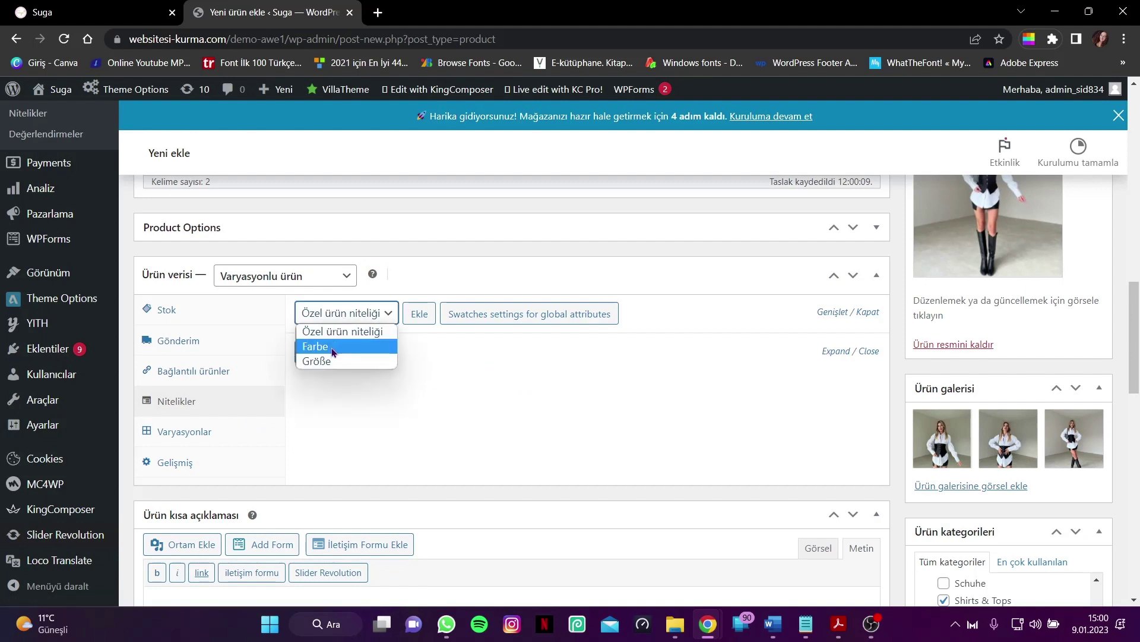
pyautogui.click(331, 347)
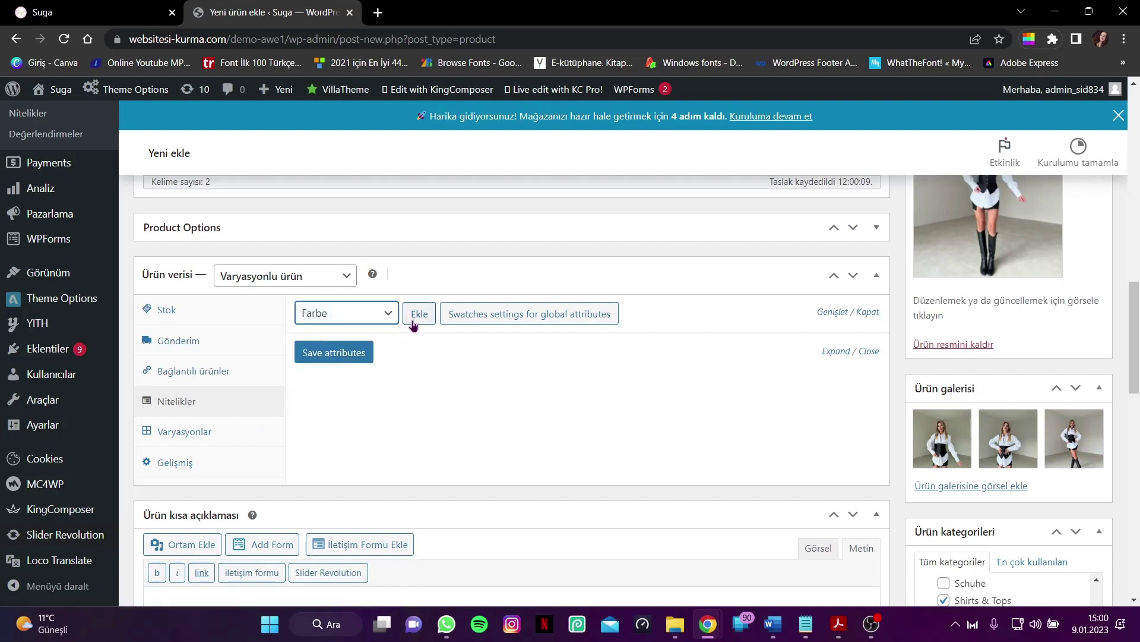
pyautogui.click(415, 326)
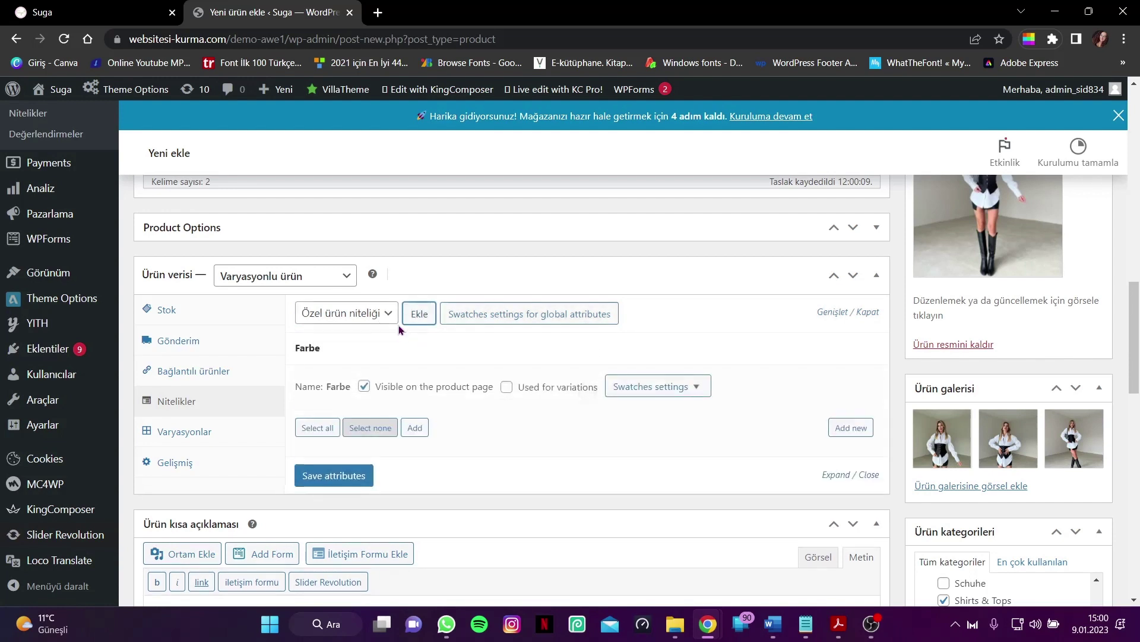
pyautogui.scroll(-1, 511, 375)
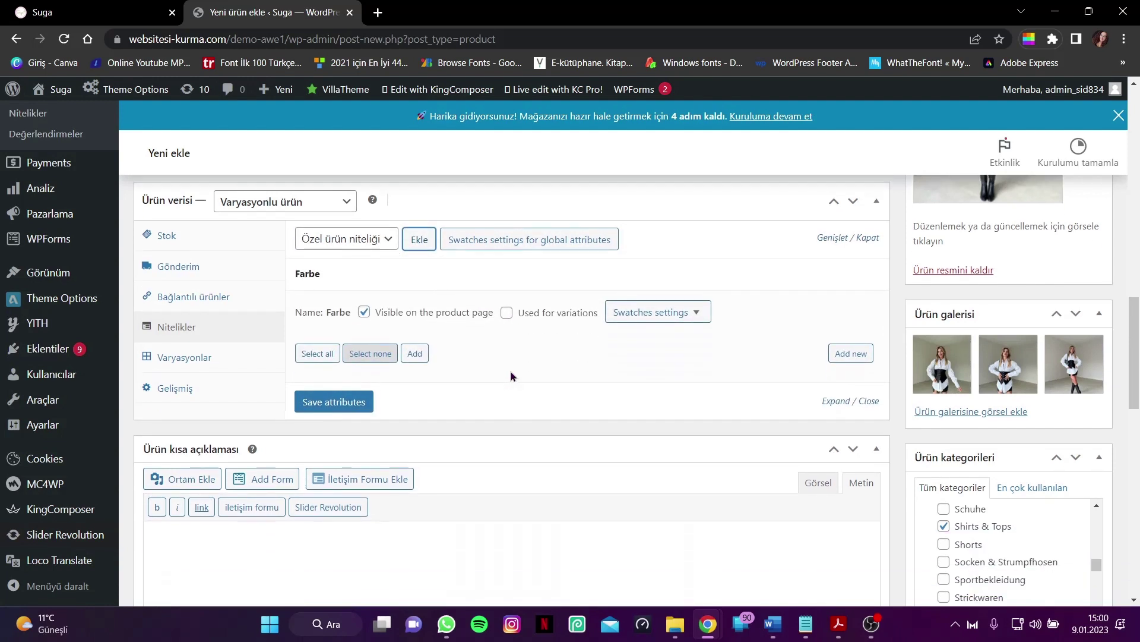
pyautogui.click(507, 314)
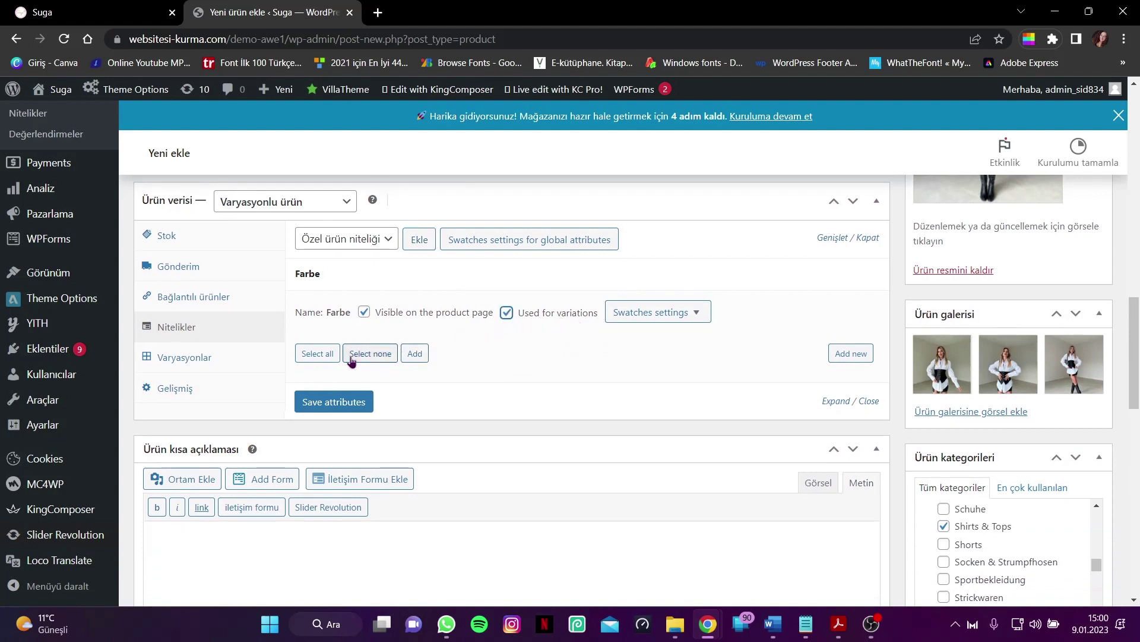
# Step: Add the terms Schwarz, Weiß and Creme to the Farbe attribute
pyautogui.click(414, 355)
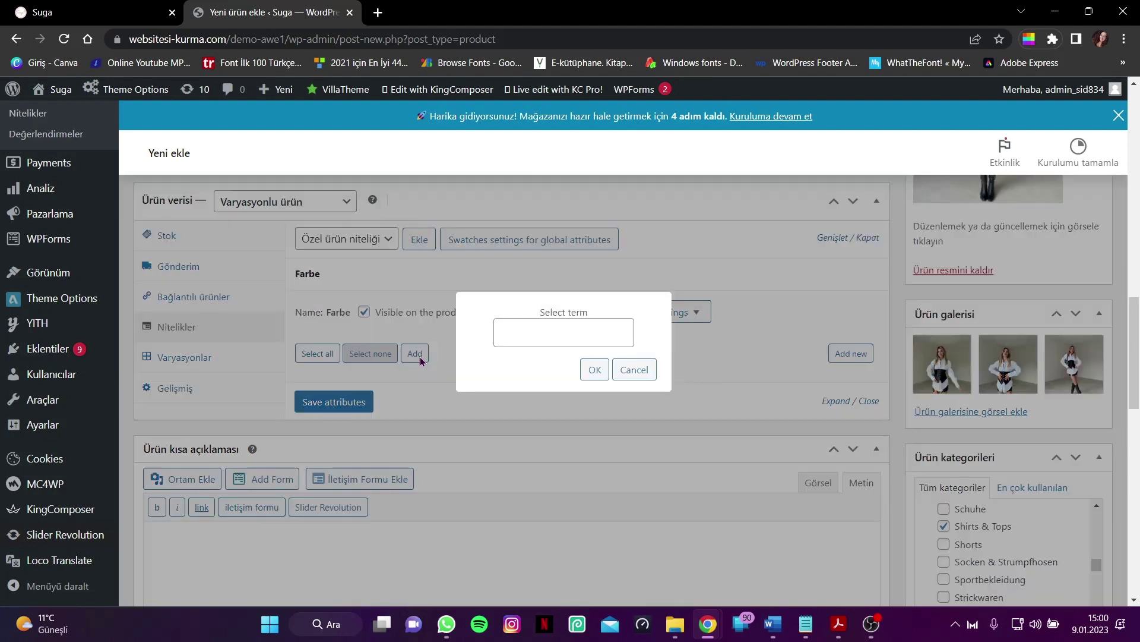
pyautogui.click(546, 343)
pyautogui.click(541, 367)
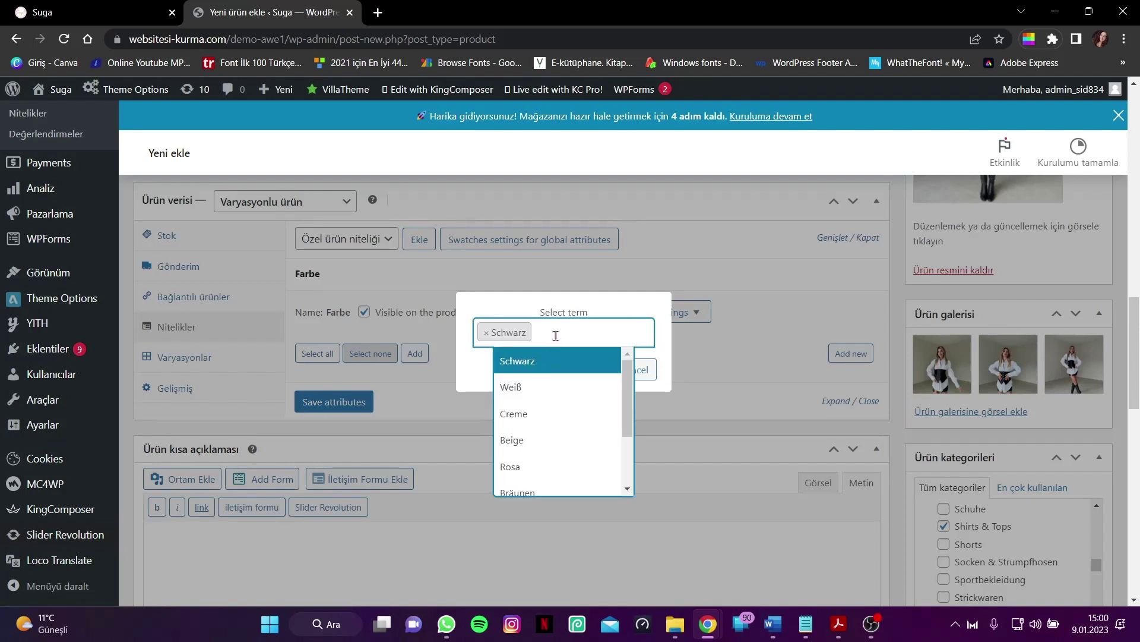
pyautogui.click(538, 388)
pyautogui.click(538, 414)
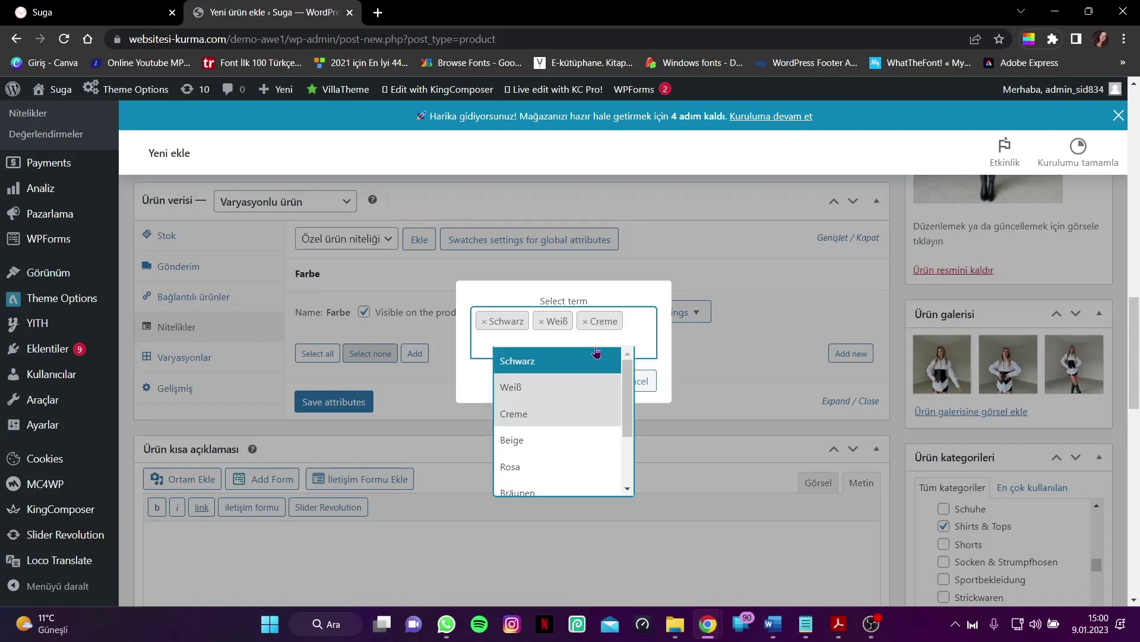
pyautogui.click(652, 345)
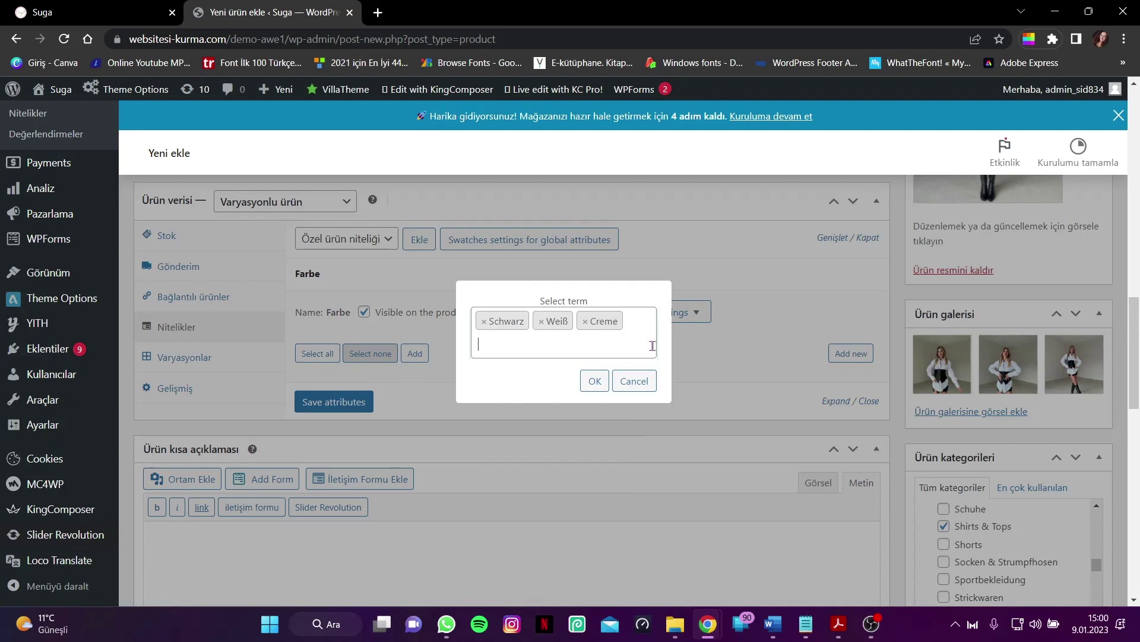
pyautogui.click(595, 384)
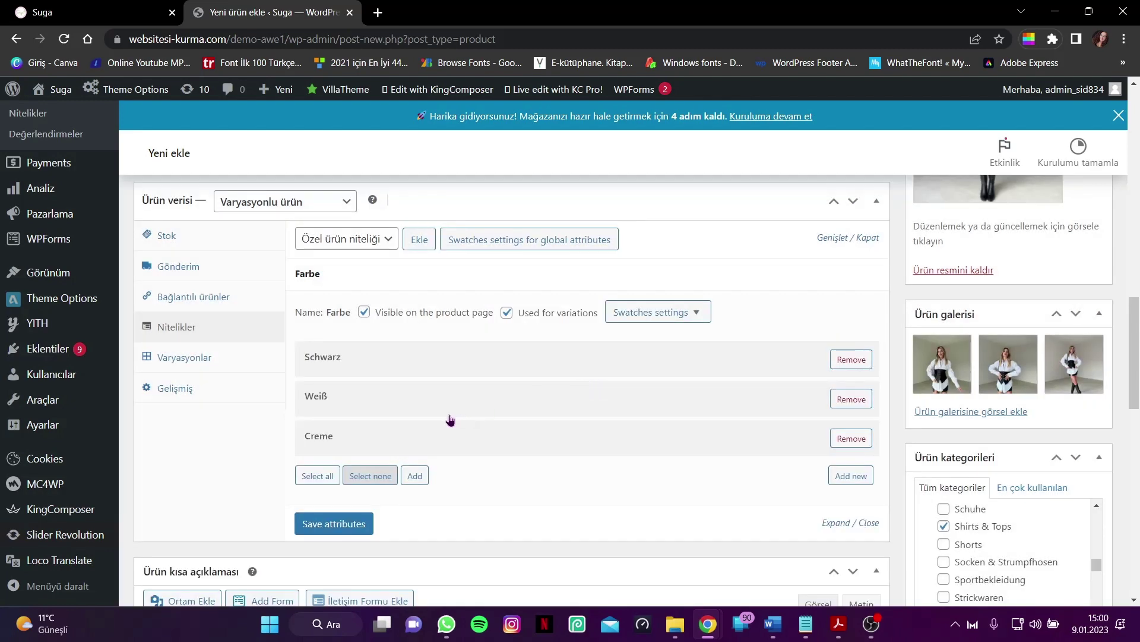
# Step: Add the Größe attribute to the product and enable it for variations
pyautogui.scroll(-1, 447, 418)
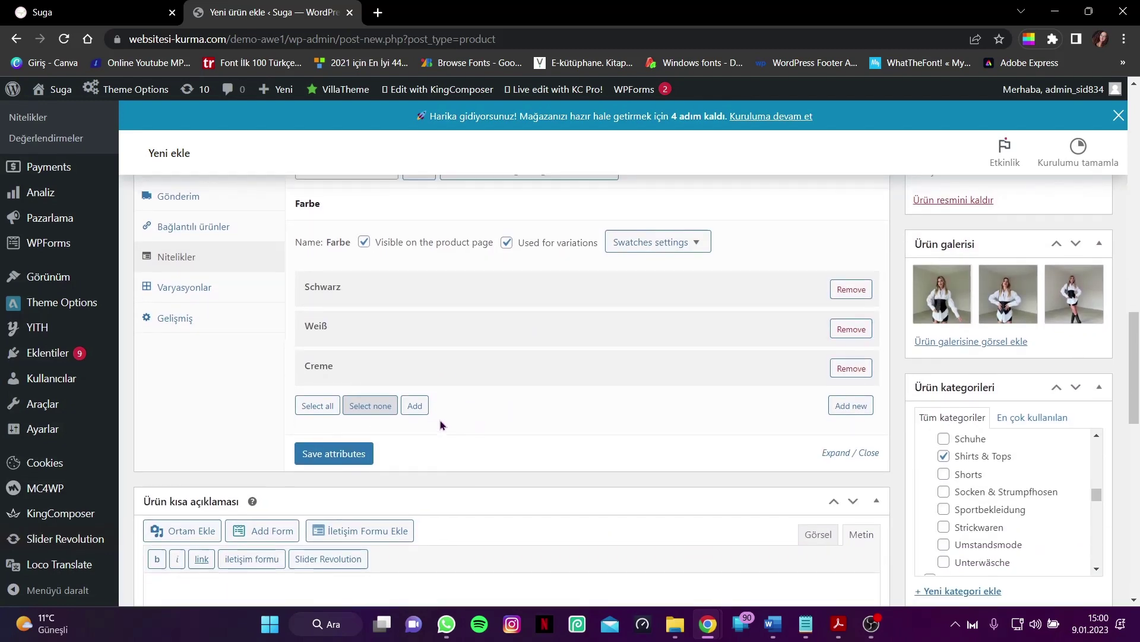
pyautogui.scroll(1, 441, 425)
pyautogui.click(352, 239)
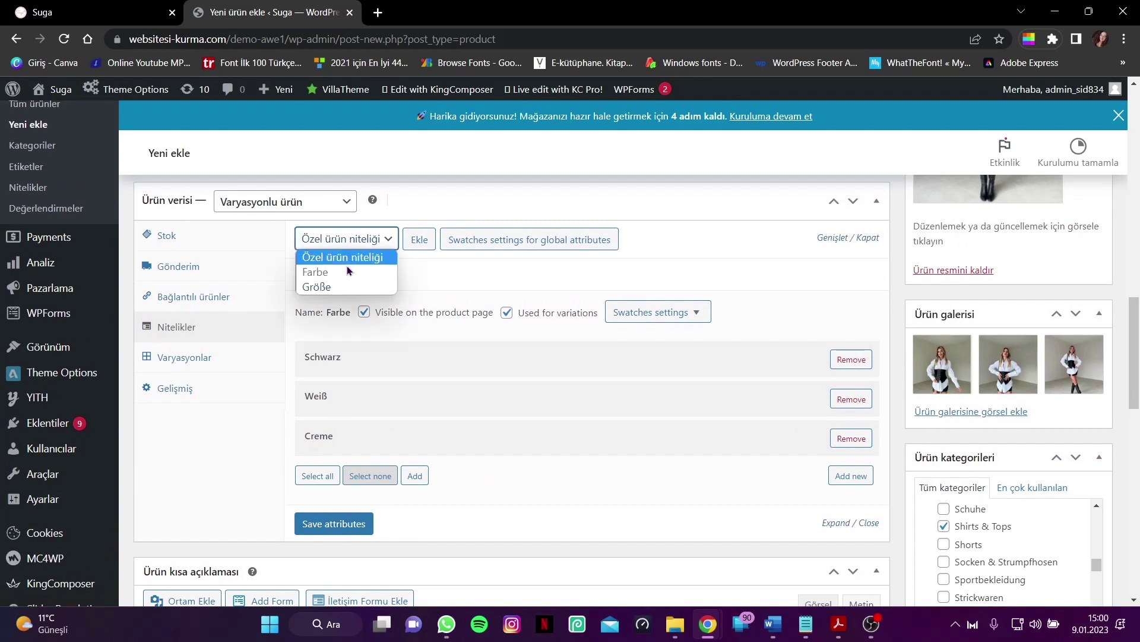
pyautogui.click(333, 287)
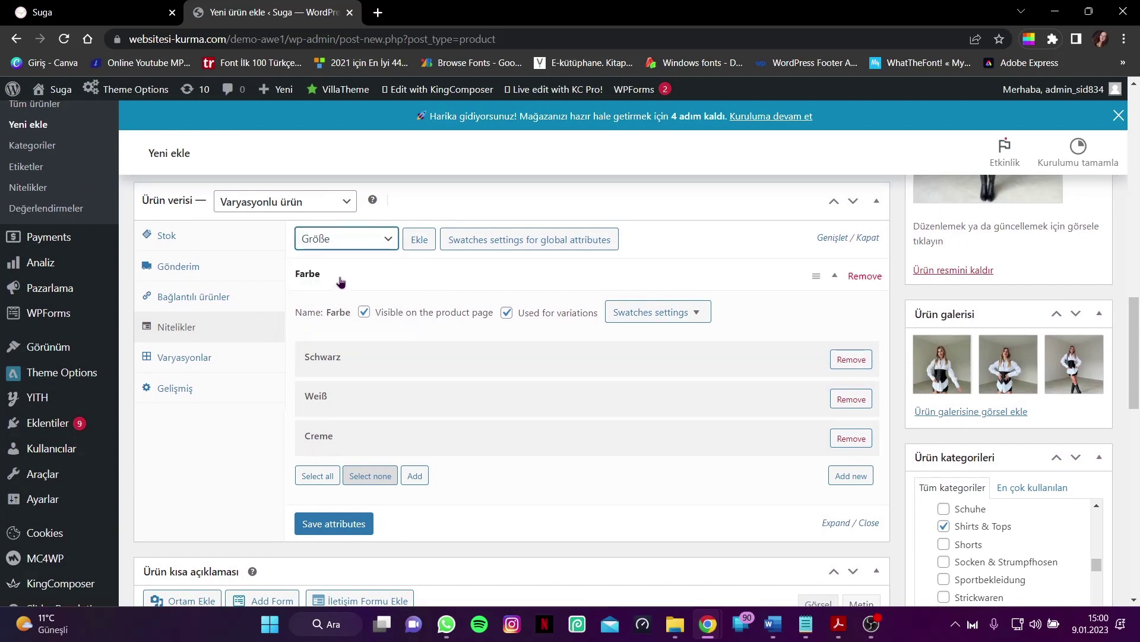
pyautogui.click(419, 241)
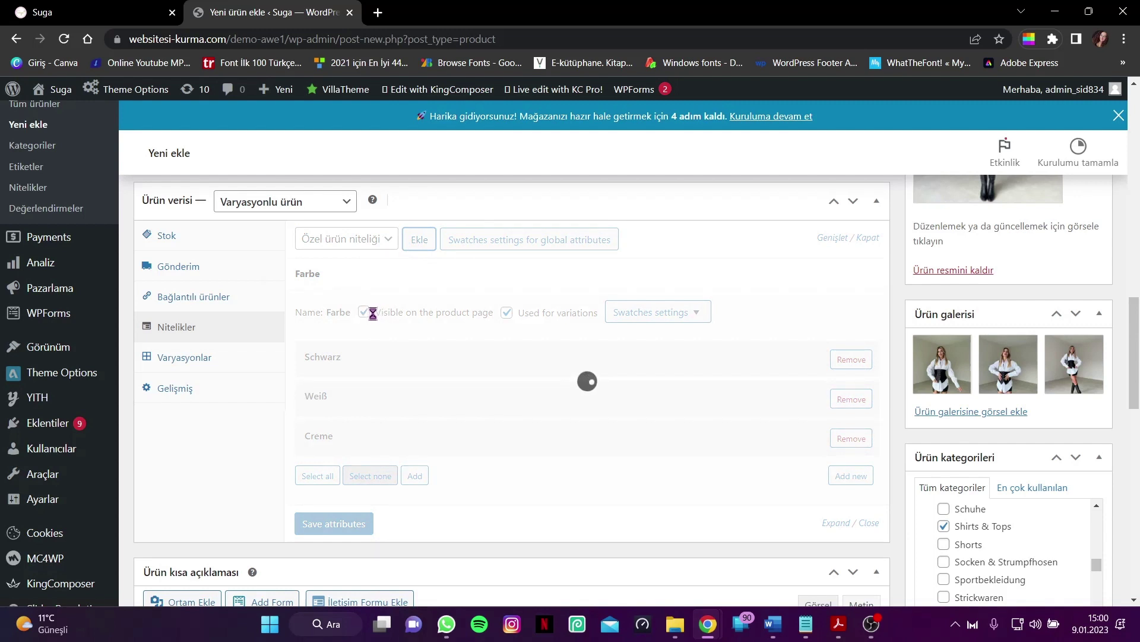
pyautogui.scroll(-1, 369, 314)
pyautogui.scroll(-2, 369, 321)
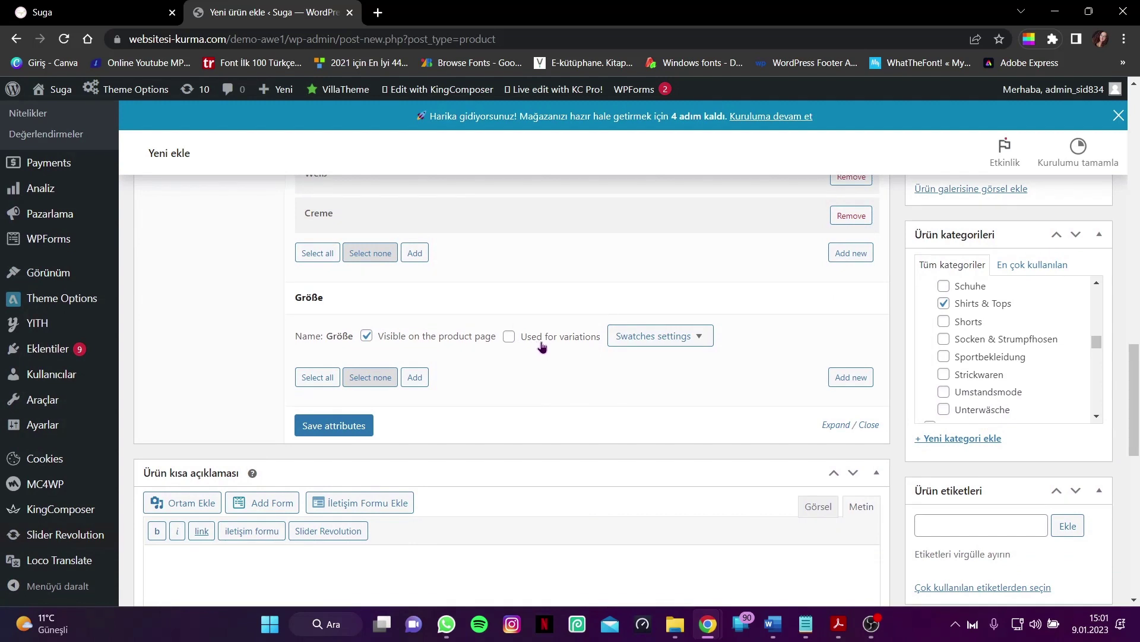
pyautogui.click(509, 337)
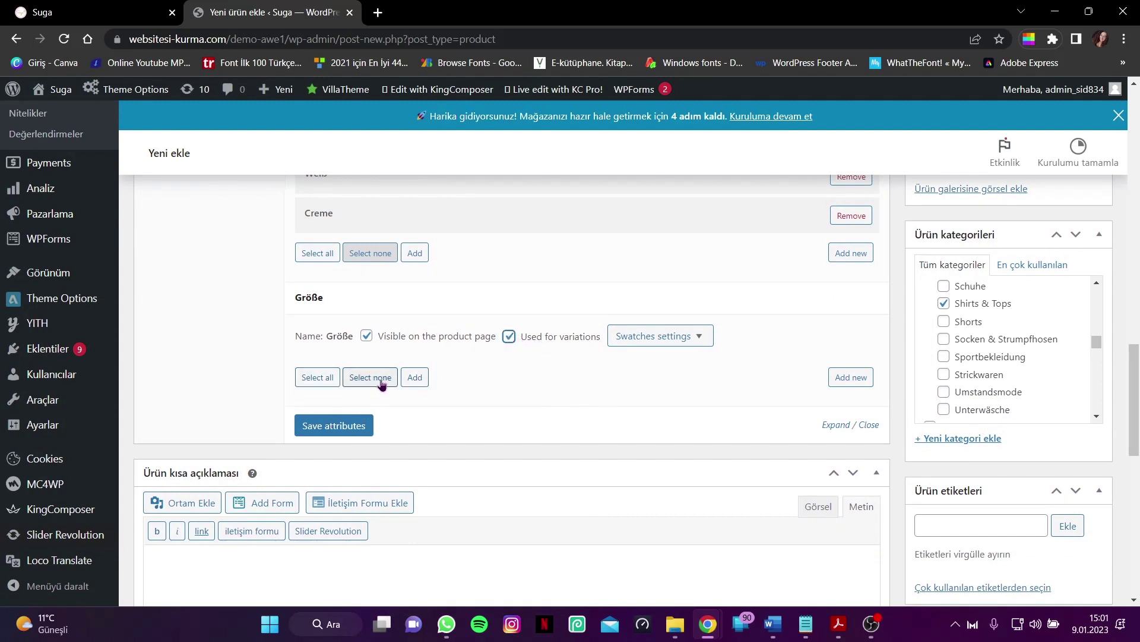
# Step: Include all Größe terms (S, M and L) and save the product's attributes
pyautogui.click(325, 380)
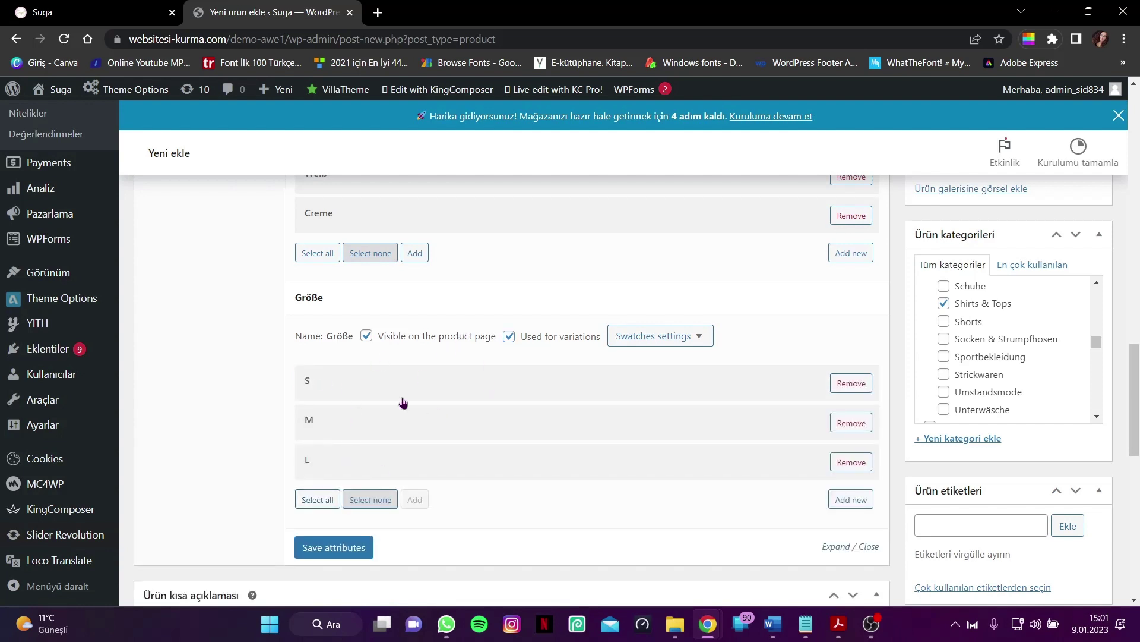
pyautogui.click(327, 556)
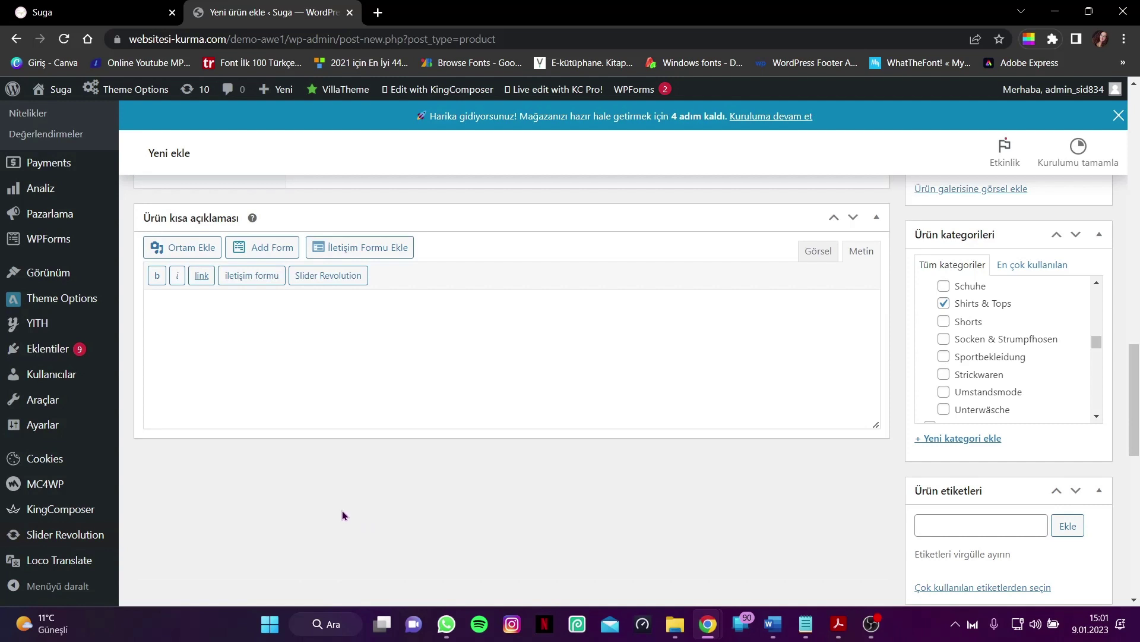
# Step: Generate product variations from every combination of the Farbe and Größe attributes
pyautogui.scroll(5, 342, 515)
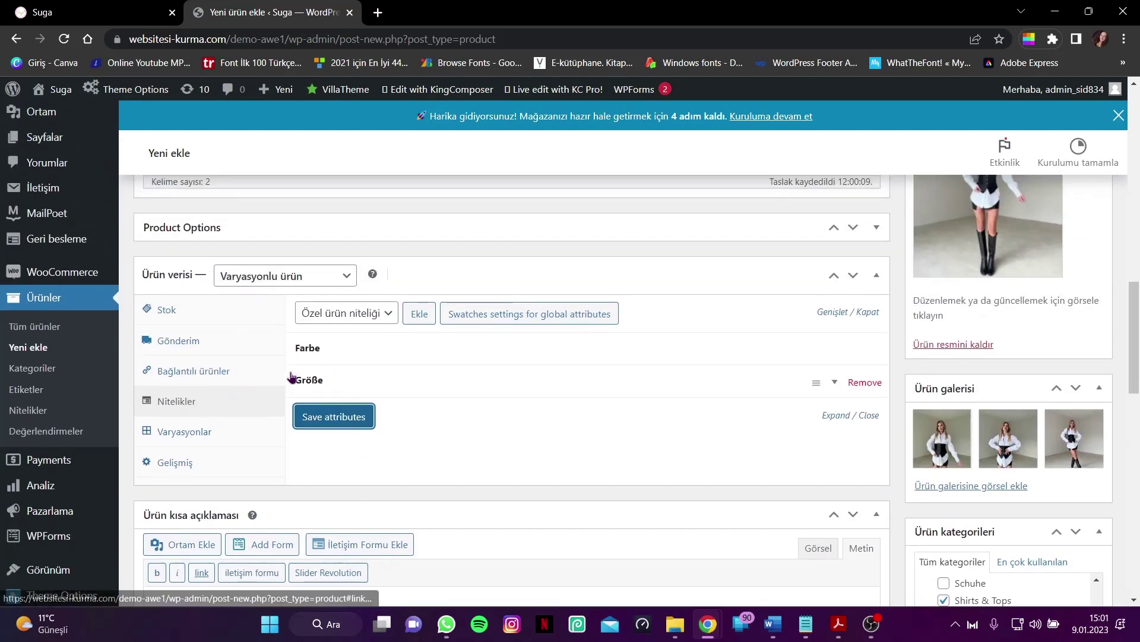
pyautogui.click(200, 438)
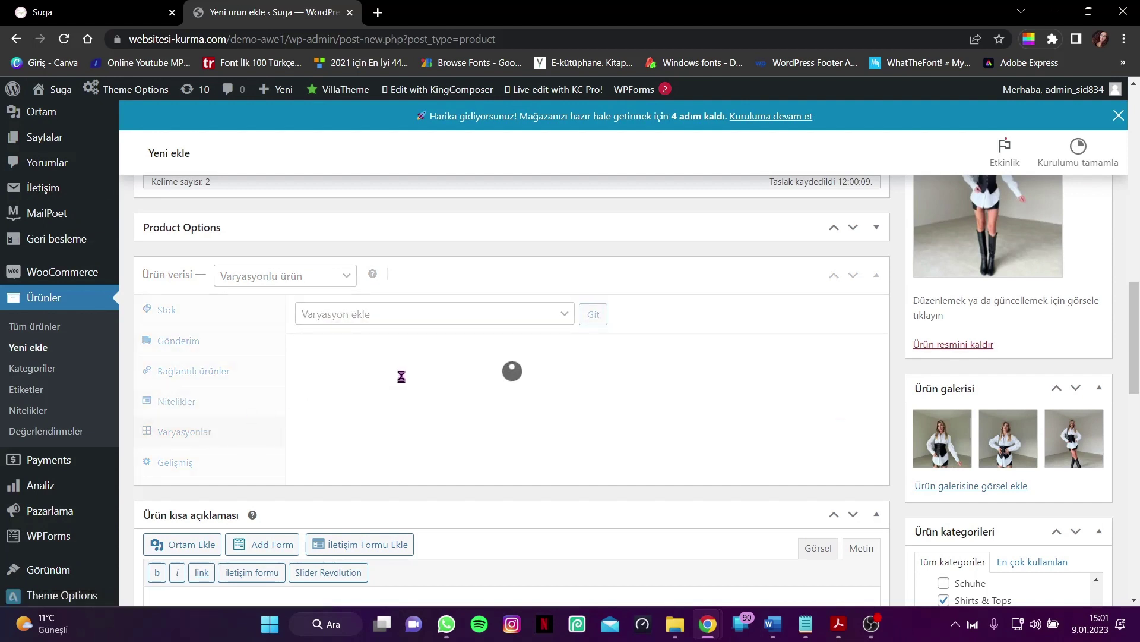
pyautogui.click(421, 322)
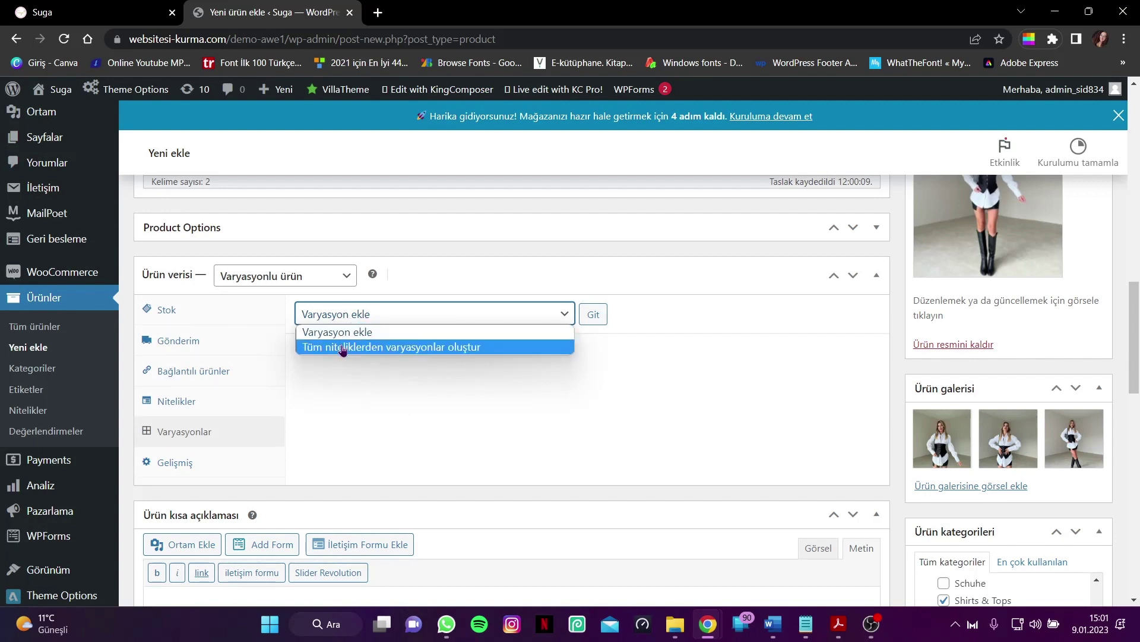
pyautogui.click(449, 348)
pyautogui.click(593, 313)
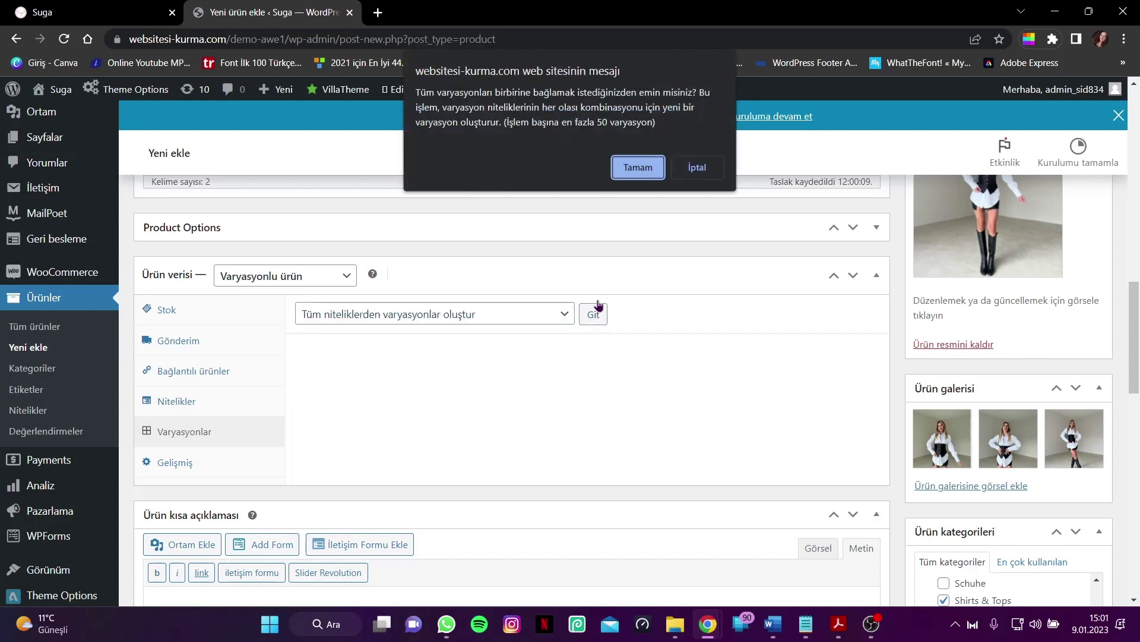
pyautogui.click(639, 168)
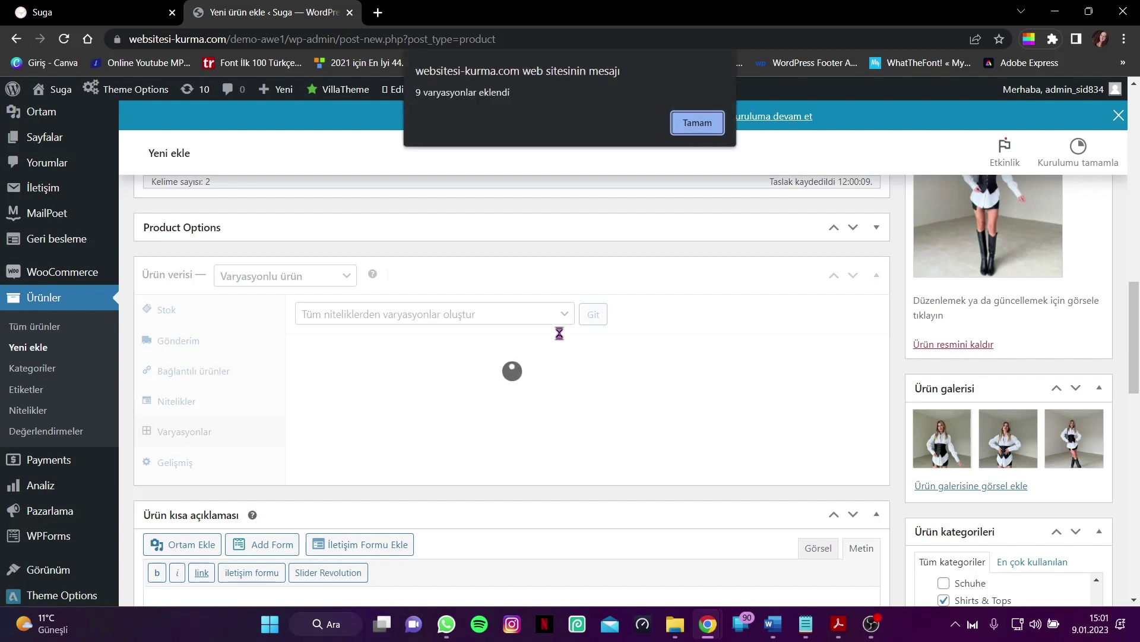
pyautogui.click(701, 124)
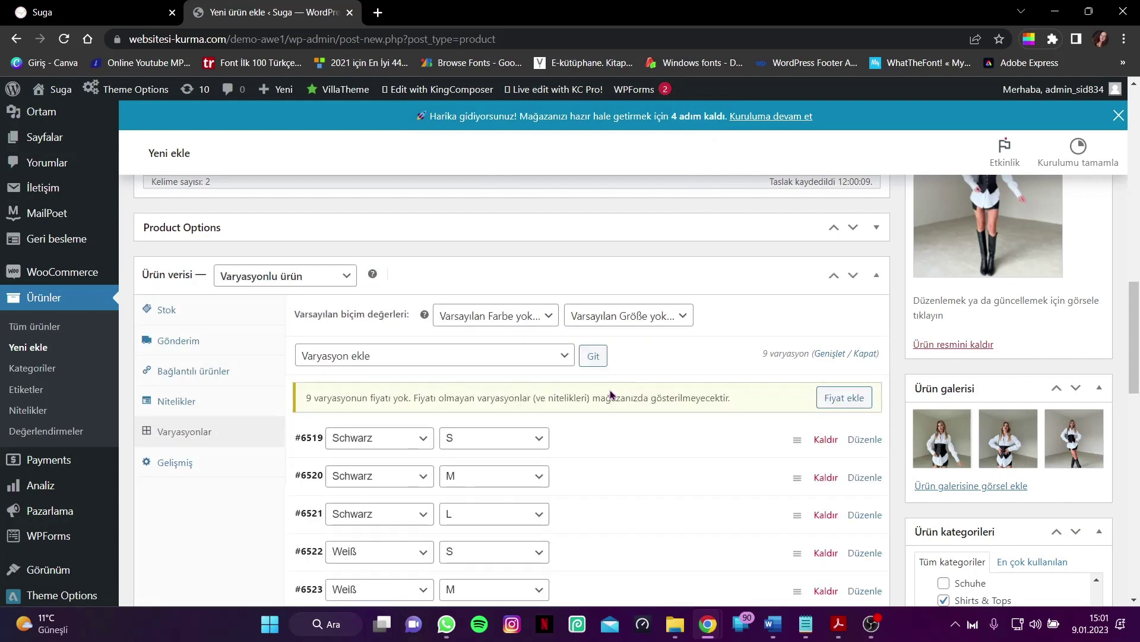
pyautogui.scroll(-4, 610, 394)
pyautogui.scroll(1, 554, 462)
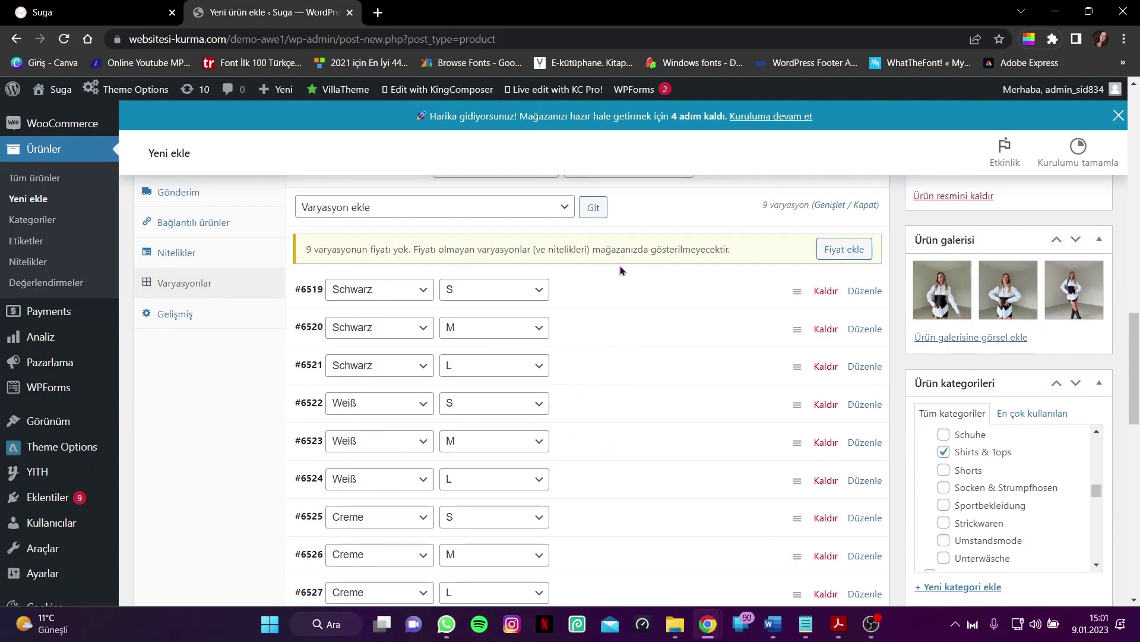
pyautogui.scroll(1, 630, 276)
pyautogui.click(831, 328)
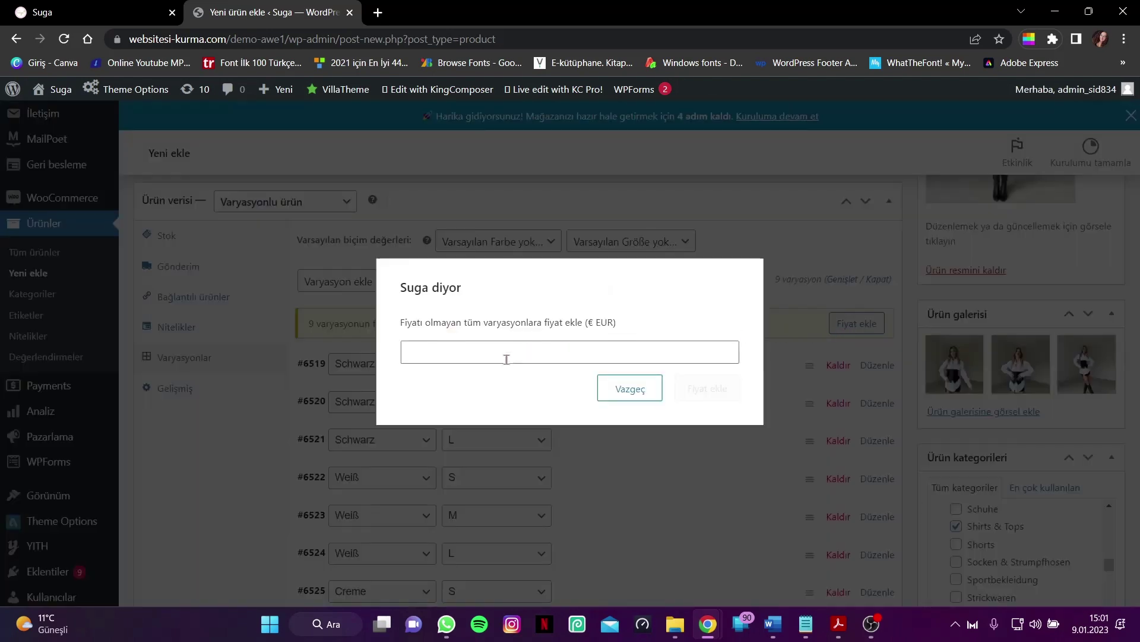
pyautogui.click(504, 361)
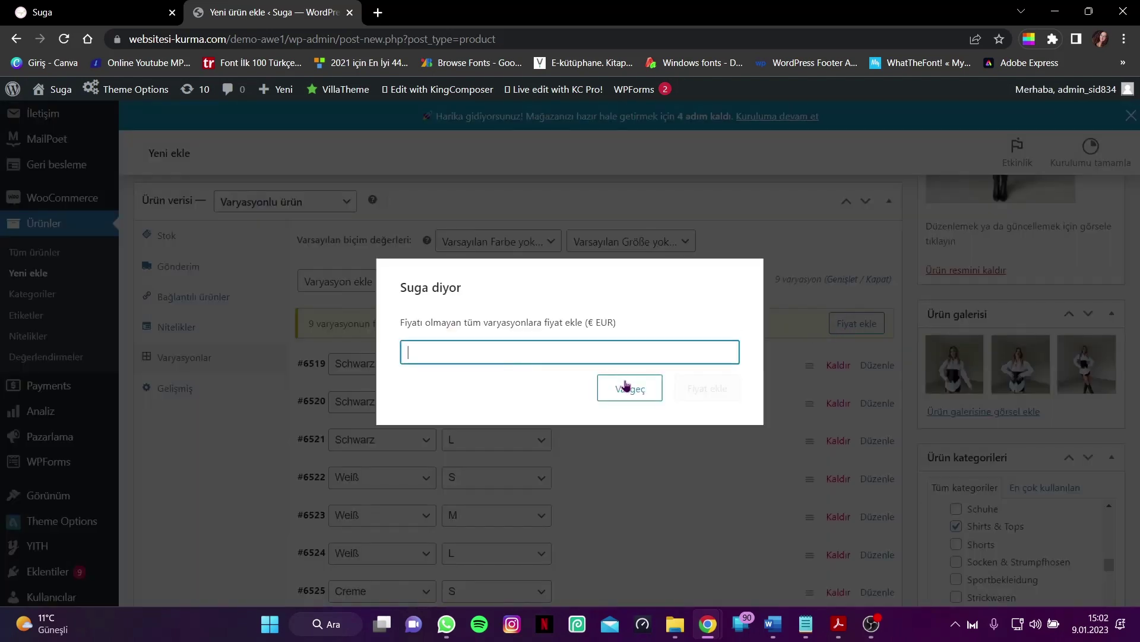
pyautogui.click(625, 386)
pyautogui.scroll(-1, 547, 389)
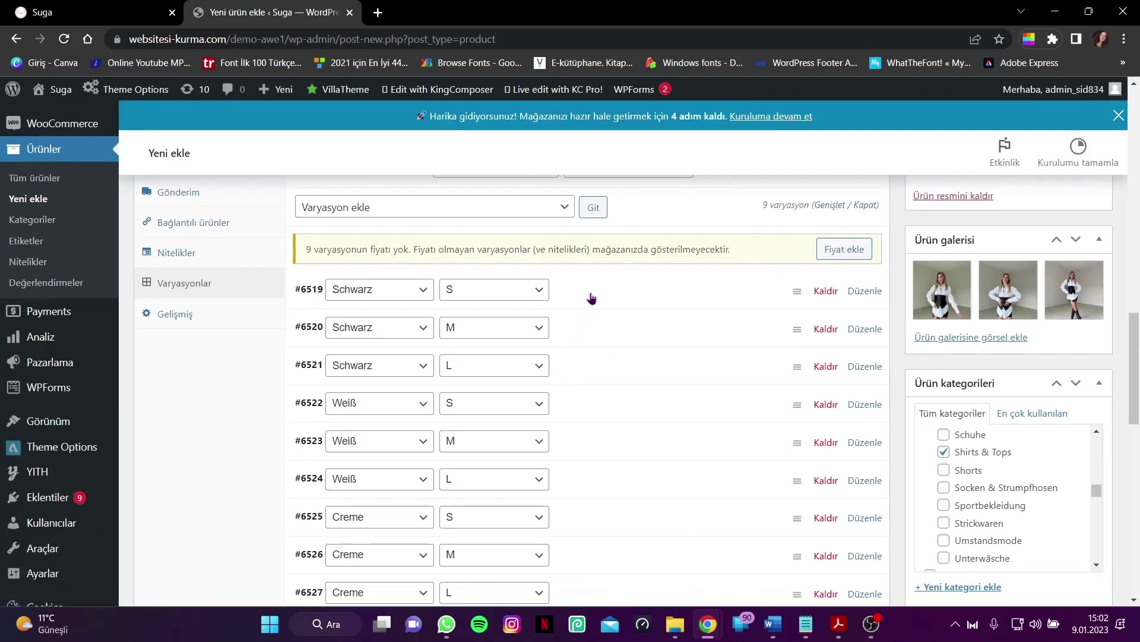
pyautogui.click(843, 248)
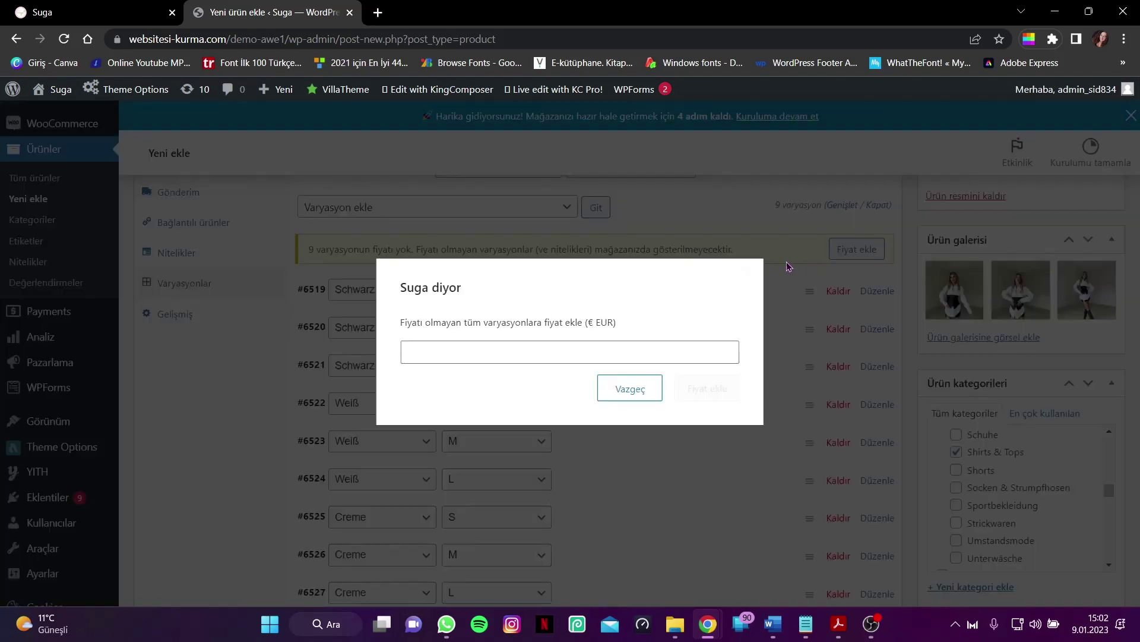
pyautogui.click(641, 389)
# Step: Examine the individual price, stock, weight and shipping fields of the Schwarz S and Schwarz M variations
pyautogui.scroll(-3, 520, 354)
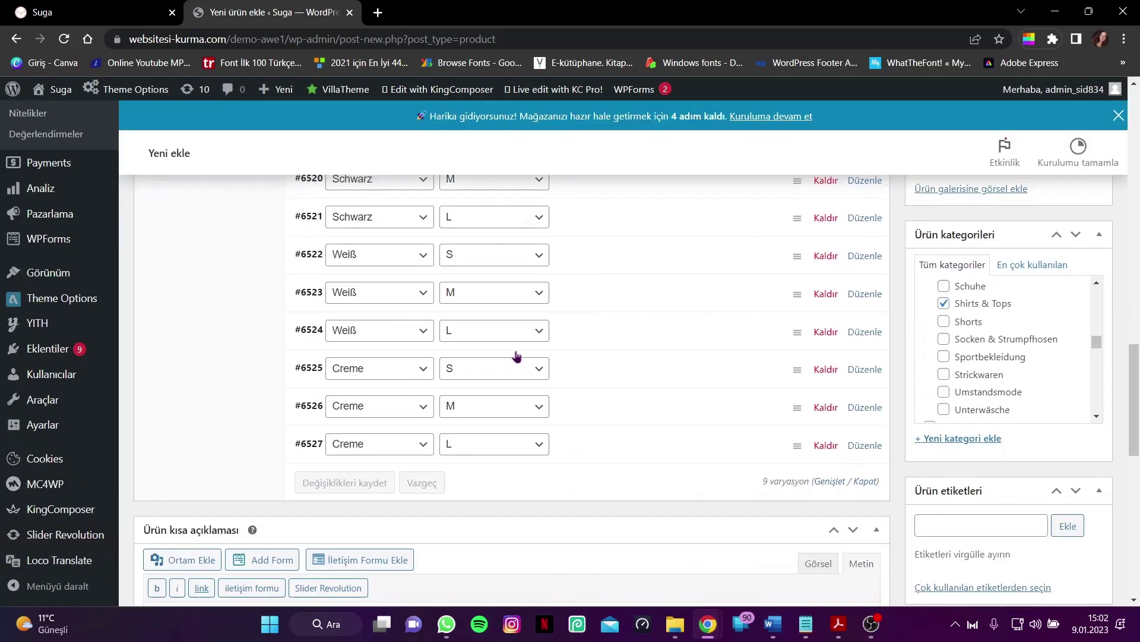
pyautogui.scroll(3, 591, 321)
pyautogui.click(587, 294)
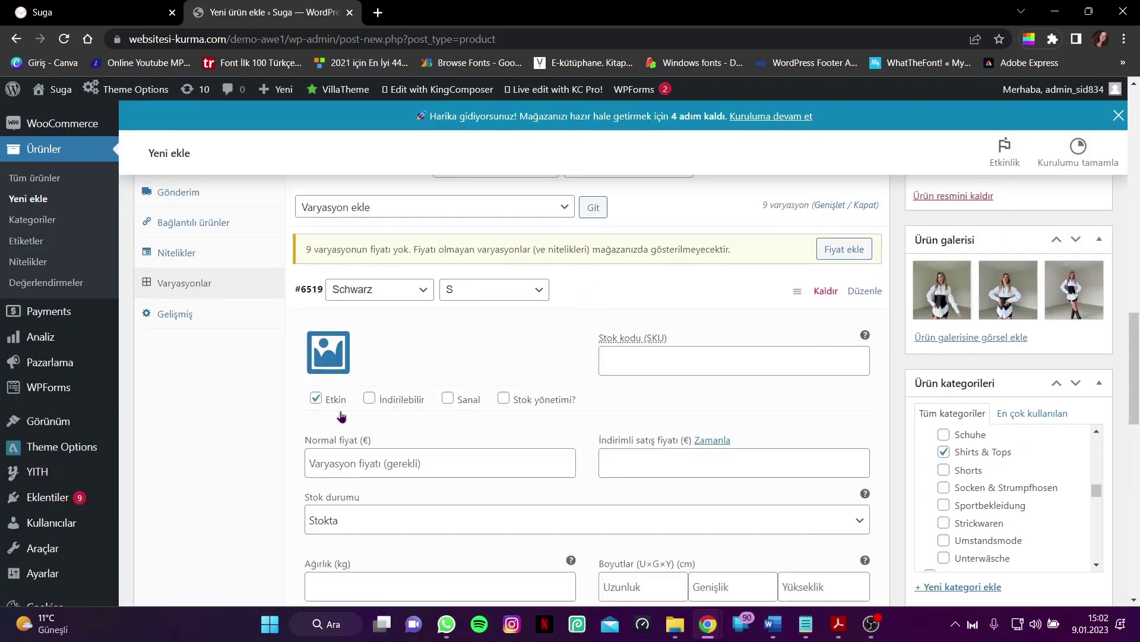
pyautogui.click(336, 463)
pyautogui.scroll(-5, 406, 392)
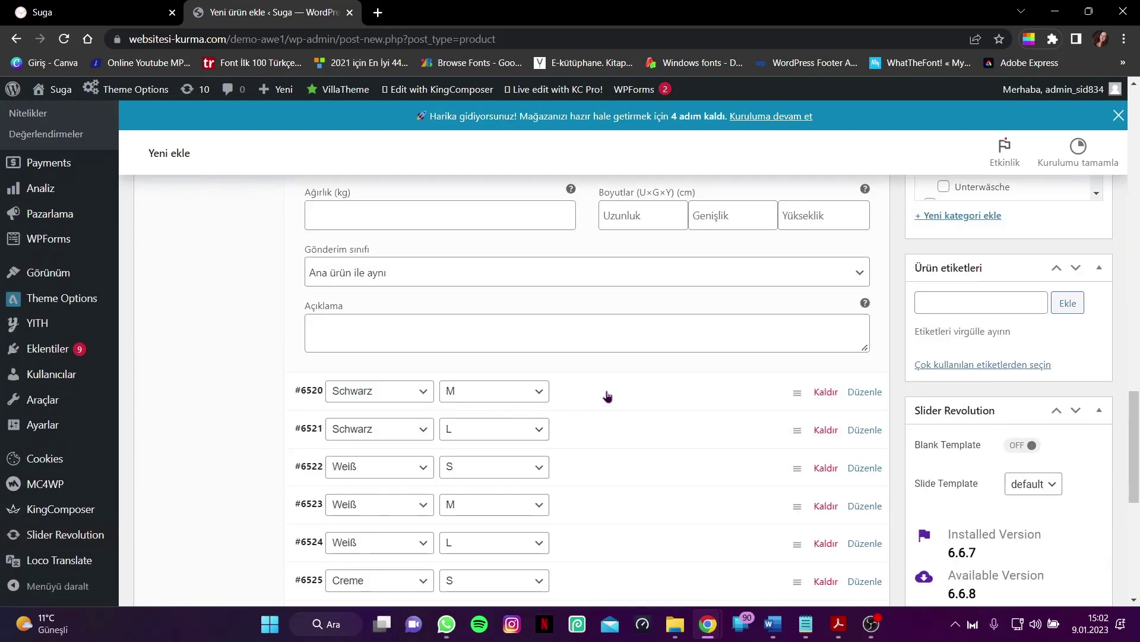
pyautogui.click(607, 396)
pyautogui.scroll(-1, 357, 523)
pyautogui.click(356, 489)
pyautogui.scroll(5, 476, 463)
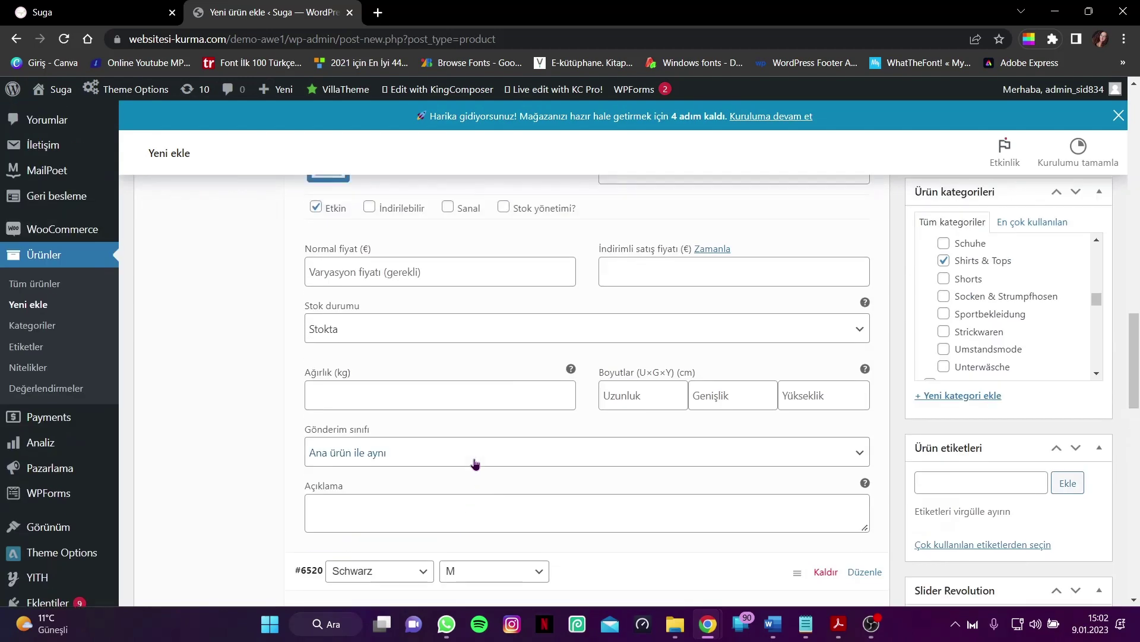
pyautogui.scroll(3, 475, 463)
pyautogui.click(667, 354)
# Step: Add a price of 25 EUR to all variations that have no price
pyautogui.click(855, 250)
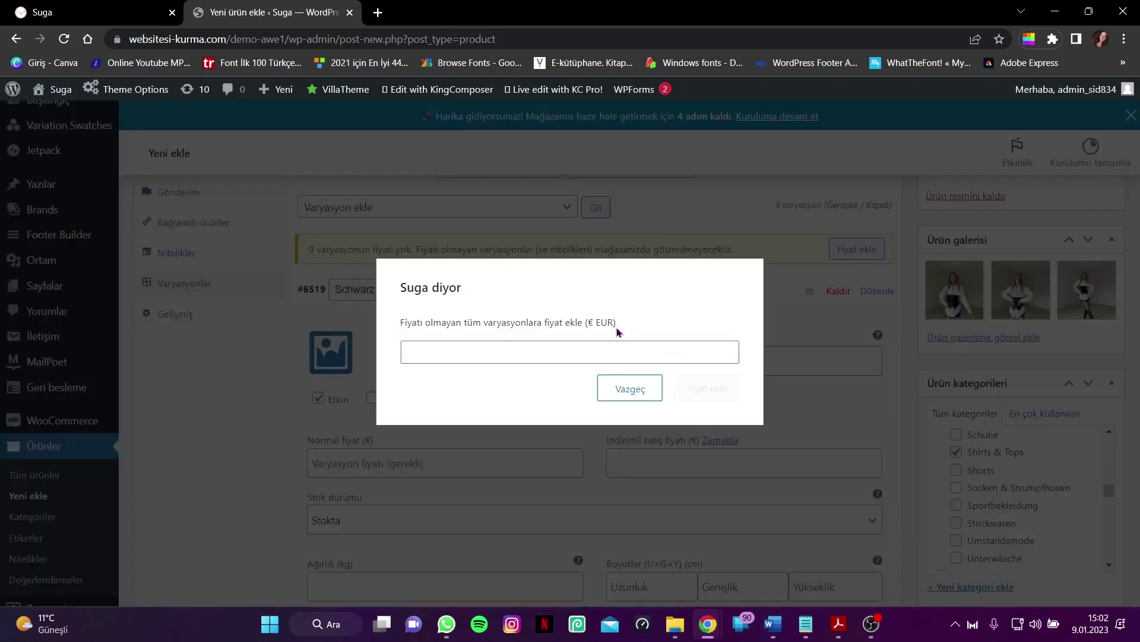
pyautogui.click(541, 348)
pyautogui.write('25')
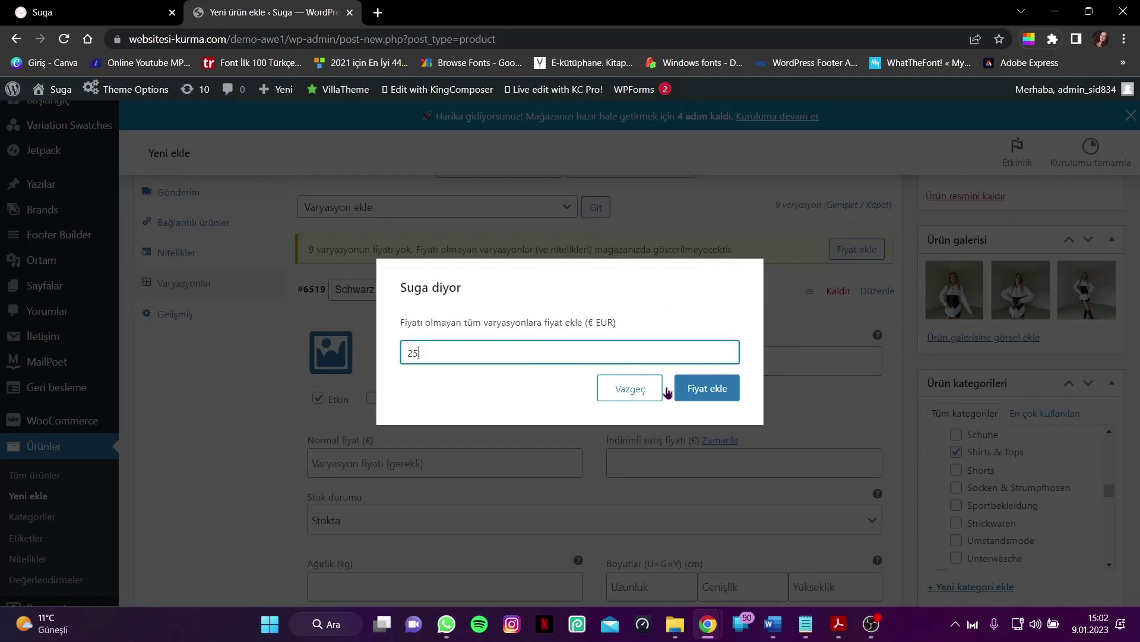
pyautogui.click(708, 389)
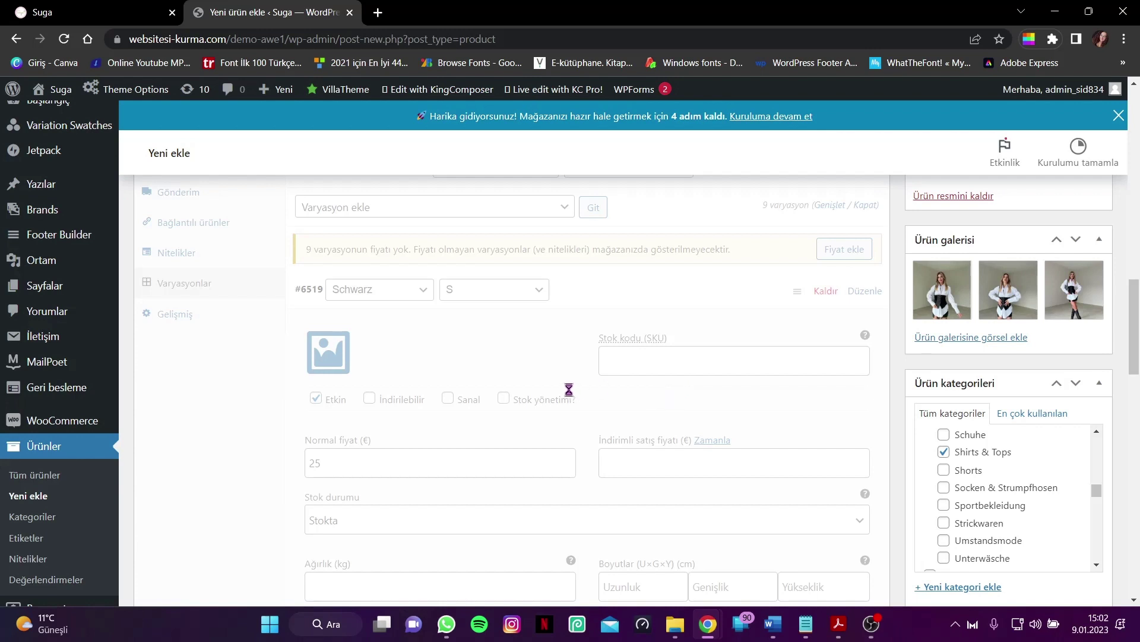
# Step: Collapse the expanded Schwarz S and Schwarz M variations in the variation list
pyautogui.click(709, 286)
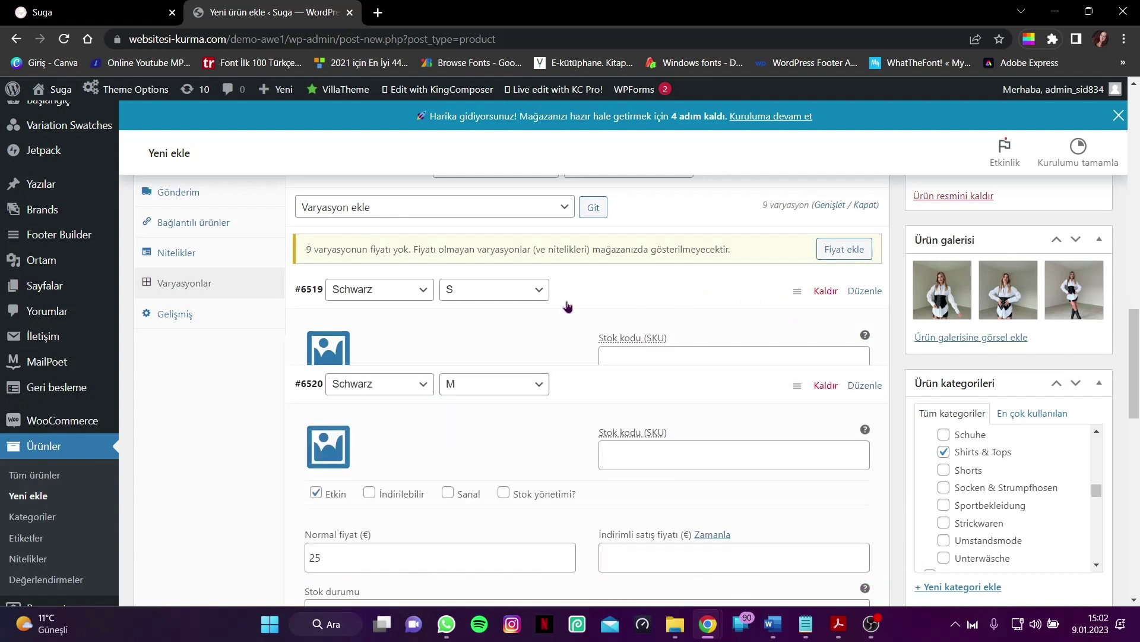
pyautogui.click(514, 326)
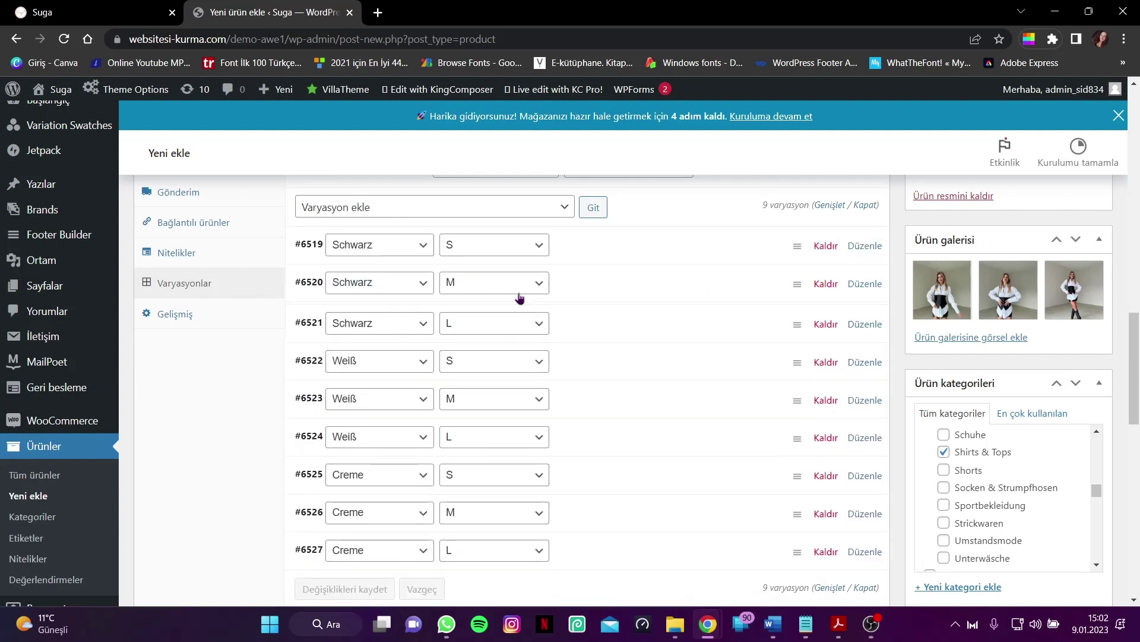
pyautogui.click(558, 294)
pyautogui.scroll(1, 547, 264)
pyautogui.scroll(1, 548, 264)
pyautogui.click(596, 356)
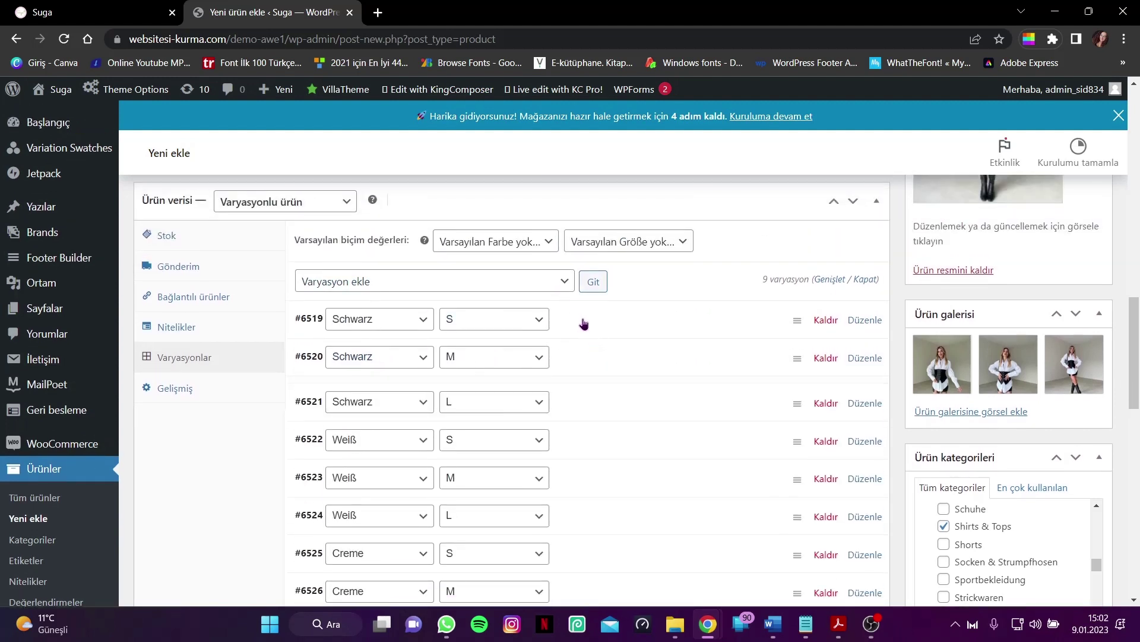
# Step: Set tasarim-korseli-tokio-gomlek-3791-gomlek-mooi-butik-22222-49-B-2.jpg from the media library as the Schwarz S variation's image
pyautogui.click(463, 332)
pyautogui.scroll(-1, 463, 321)
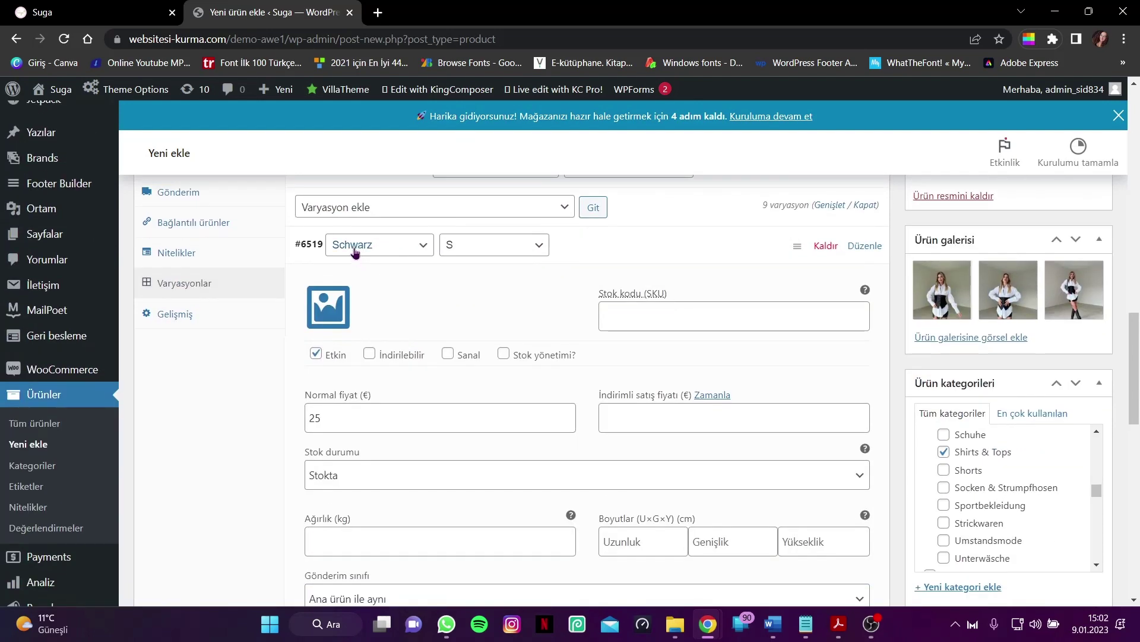
pyautogui.scroll(1, 538, 313)
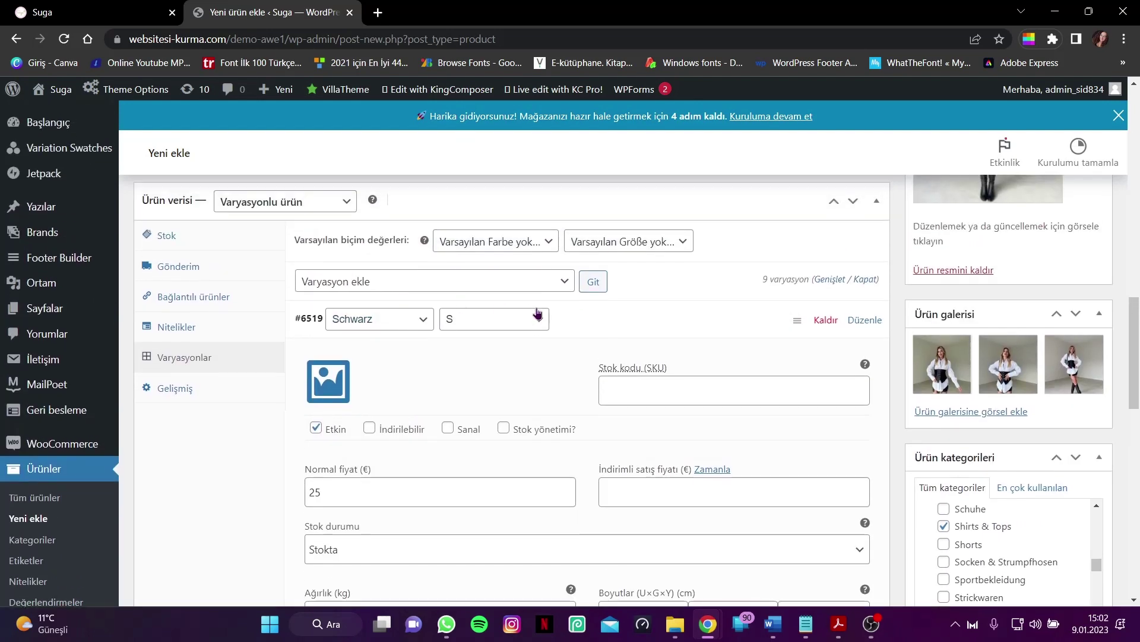
pyautogui.click(576, 323)
pyautogui.click(569, 328)
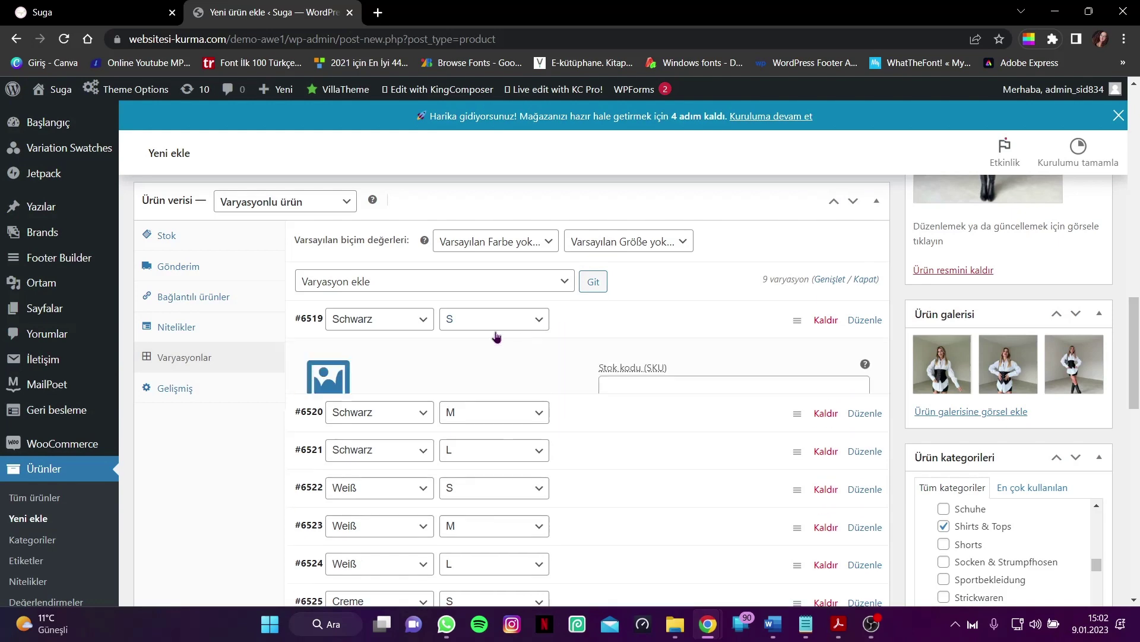
pyautogui.click(332, 377)
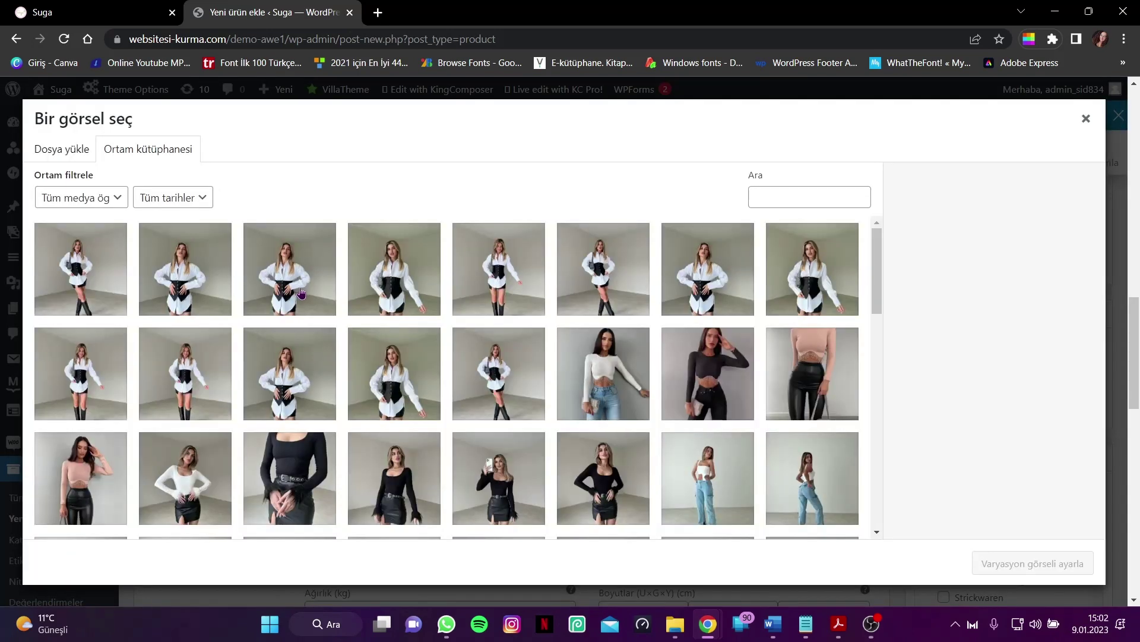
pyautogui.click(394, 385)
pyautogui.click(407, 283)
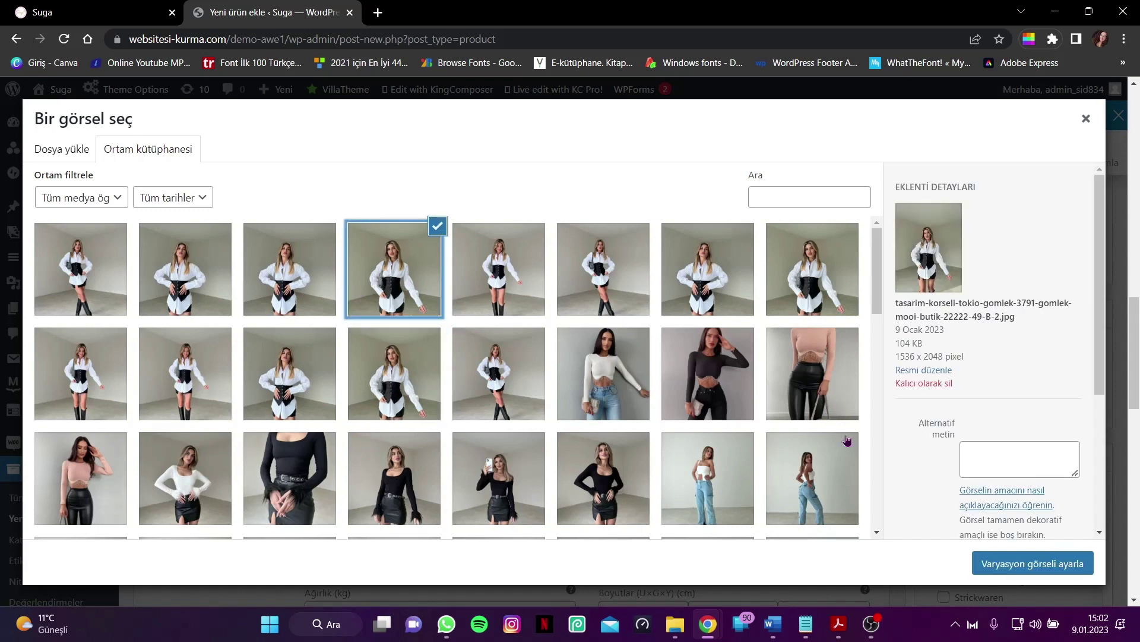
pyautogui.click(1010, 563)
# Step: Assign the same white-shirt corset photo from the media library to the Weiß S variation
pyautogui.scroll(-6, 404, 383)
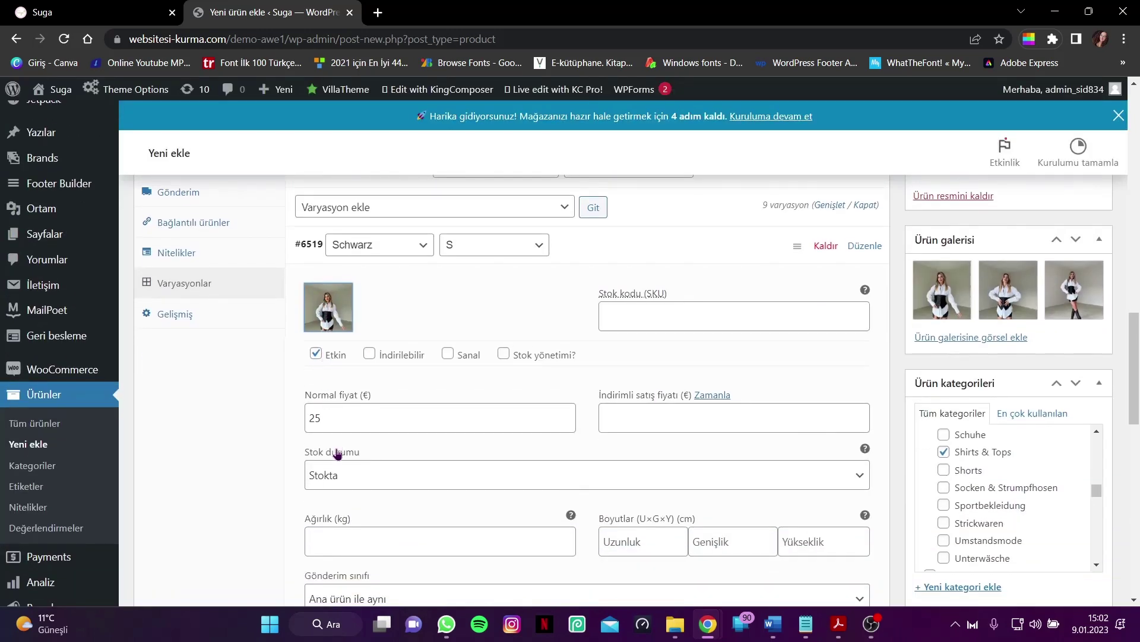
pyautogui.scroll(-1, 570, 437)
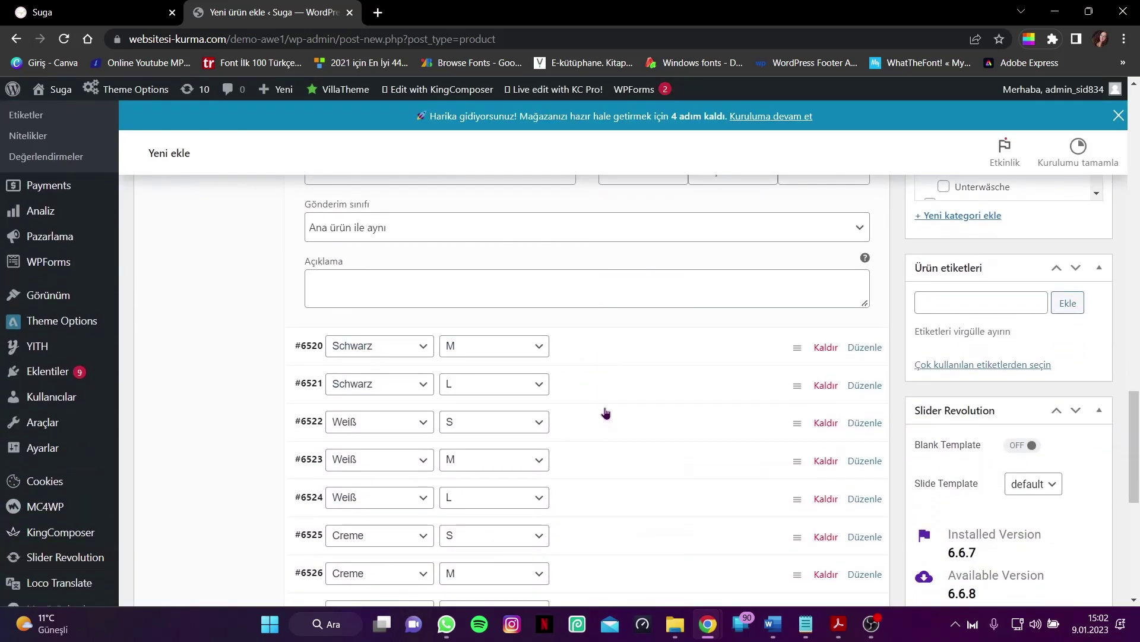
pyautogui.click(601, 421)
pyautogui.click(332, 409)
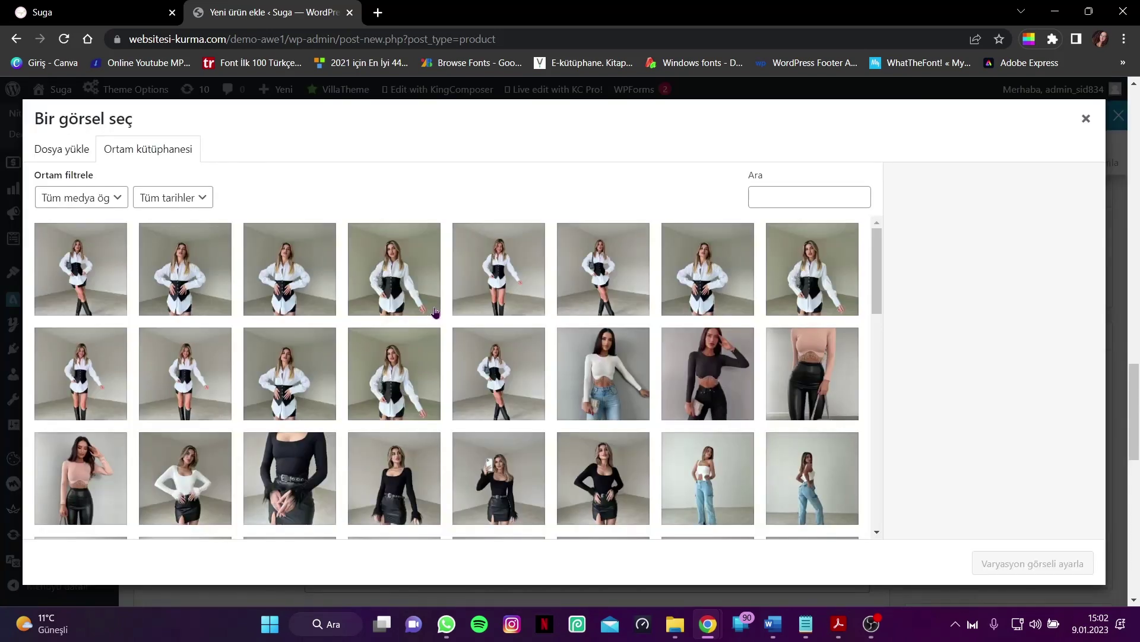
pyautogui.click(395, 271)
pyautogui.click(1036, 563)
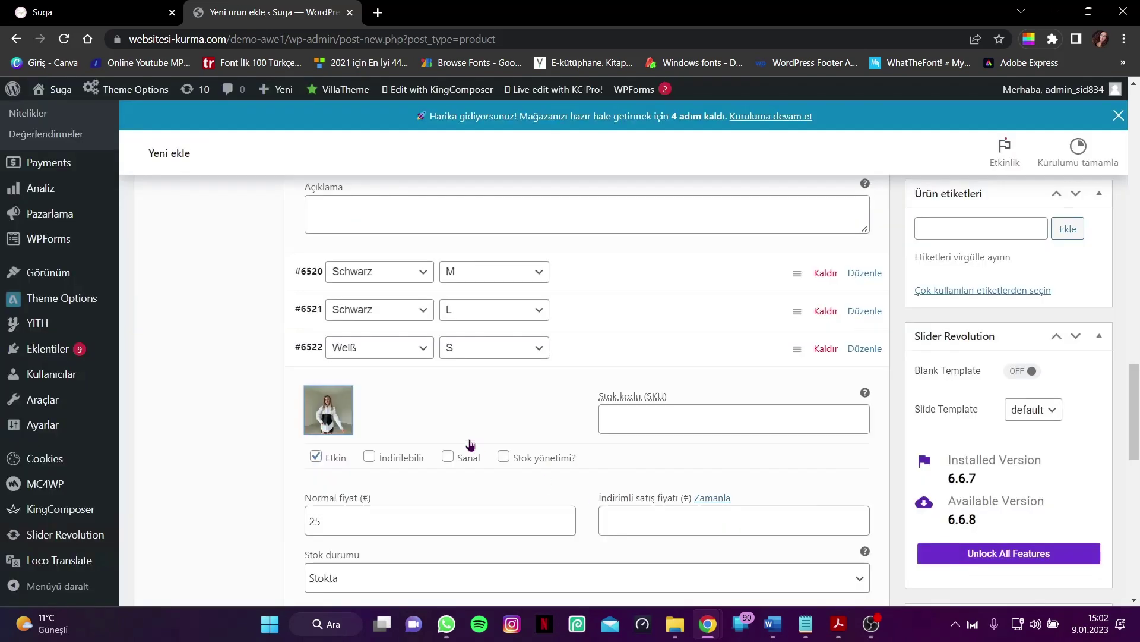
# Step: Assign the same white-shirt corset photo from the media library to the Creme S variation
pyautogui.scroll(-2, 404, 439)
pyautogui.scroll(-4, 336, 434)
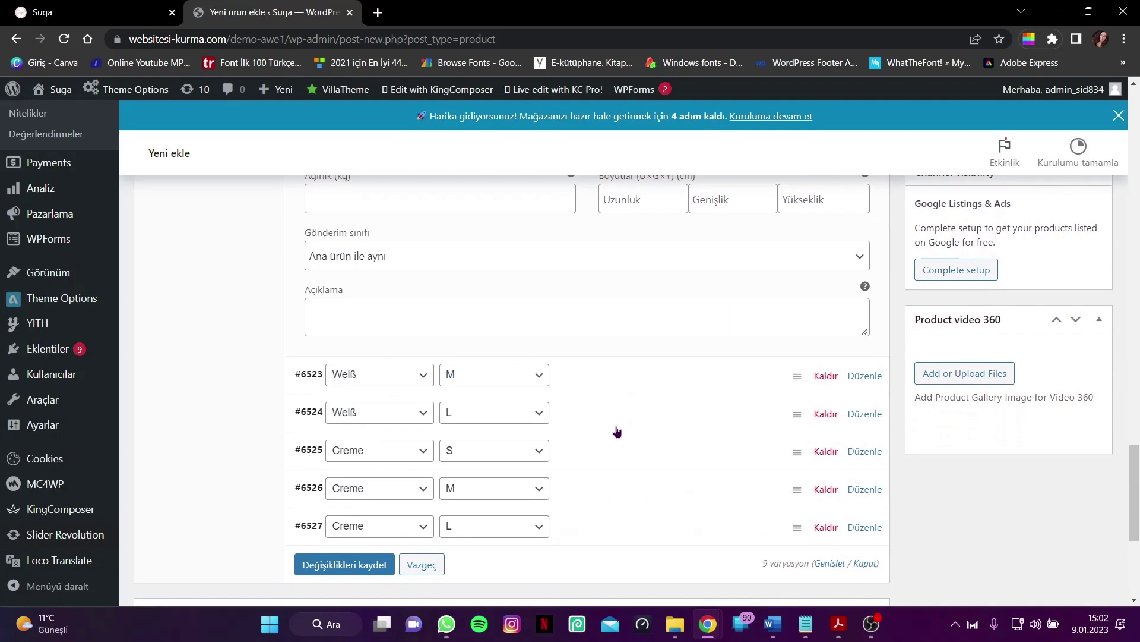
pyautogui.click(617, 440)
pyautogui.scroll(-3, 618, 439)
pyautogui.click(329, 364)
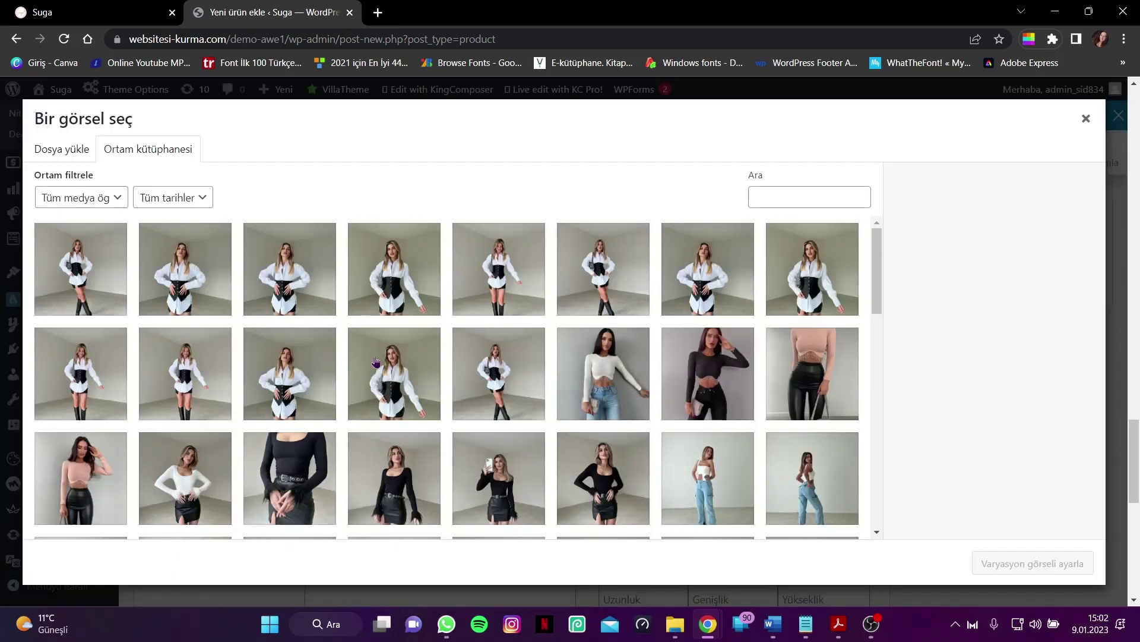
pyautogui.click(394, 269)
pyautogui.click(1037, 563)
# Step: Save the changes made to the product's variations
pyautogui.scroll(-6, 373, 444)
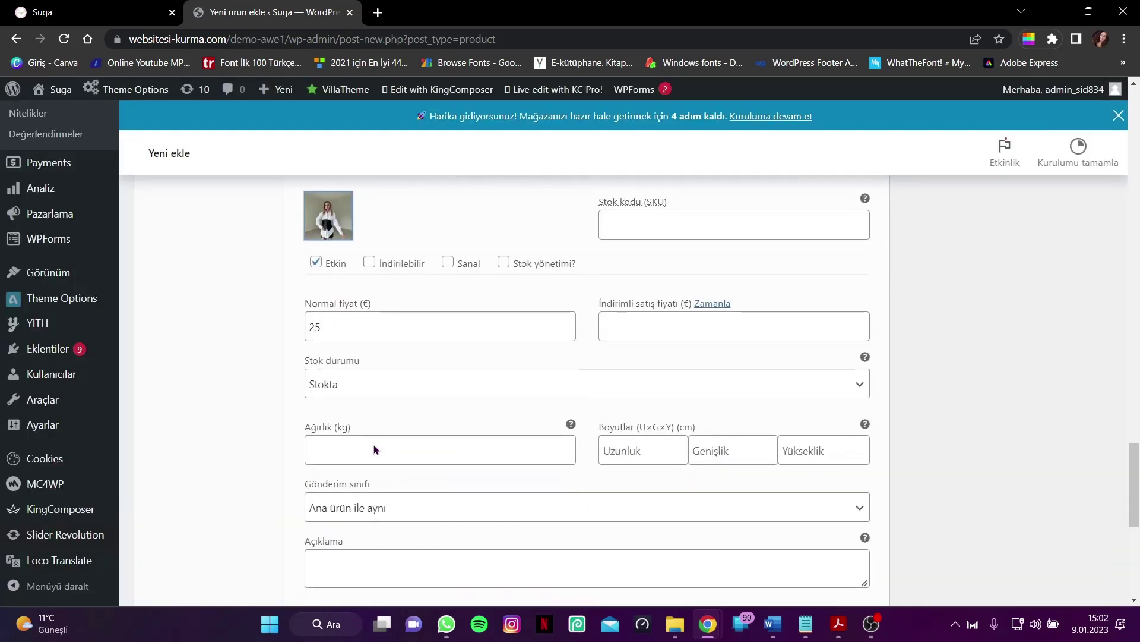
pyautogui.scroll(-2, 369, 449)
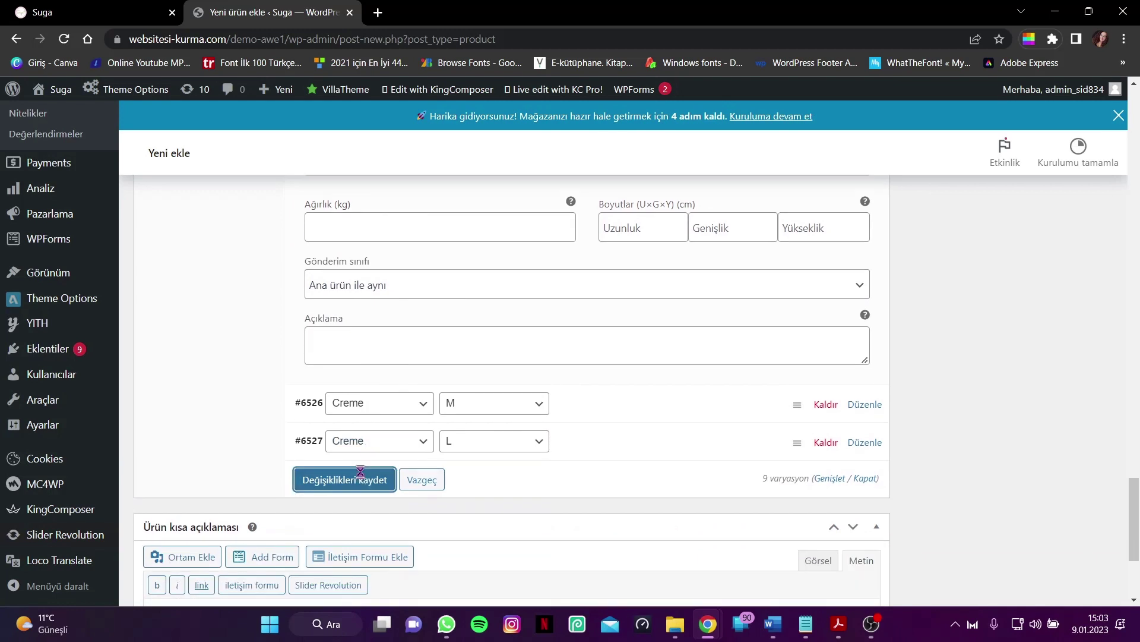
pyautogui.click(360, 475)
# Step: Publish the product Ürün 1
pyautogui.scroll(8, 385, 395)
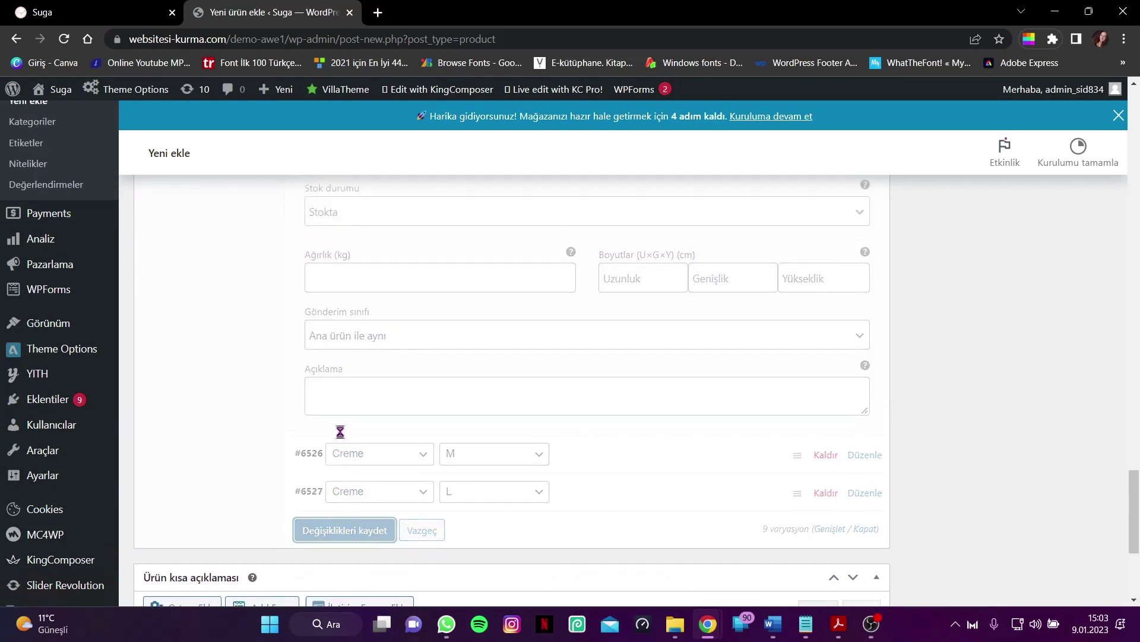
pyautogui.scroll(3, 379, 362)
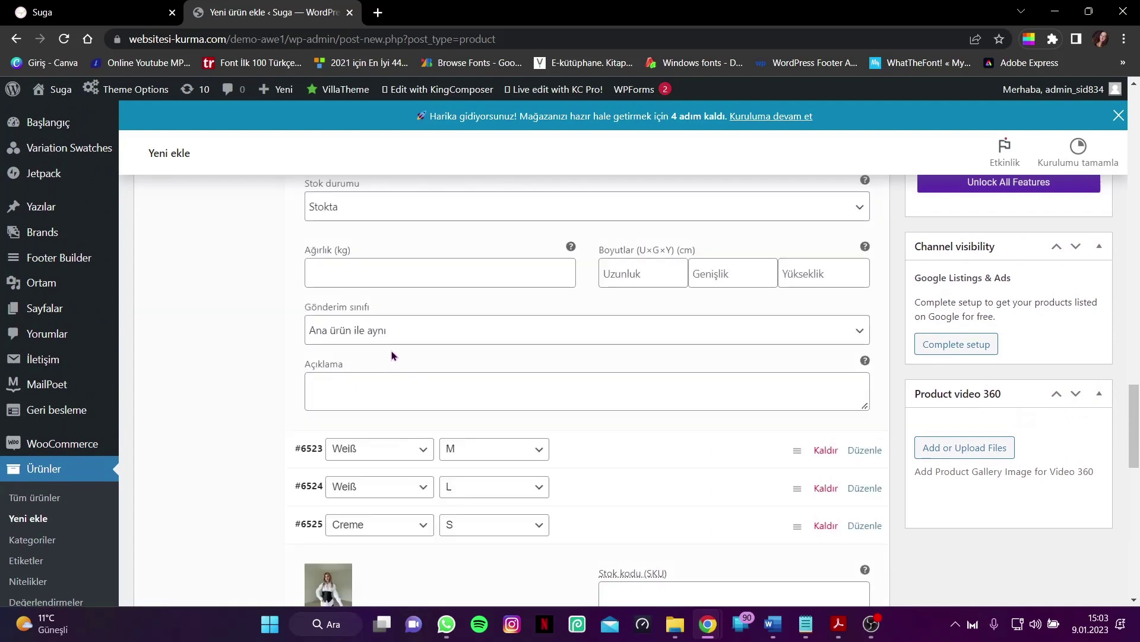
pyautogui.scroll(-10, 391, 351)
pyautogui.scroll(10, 393, 350)
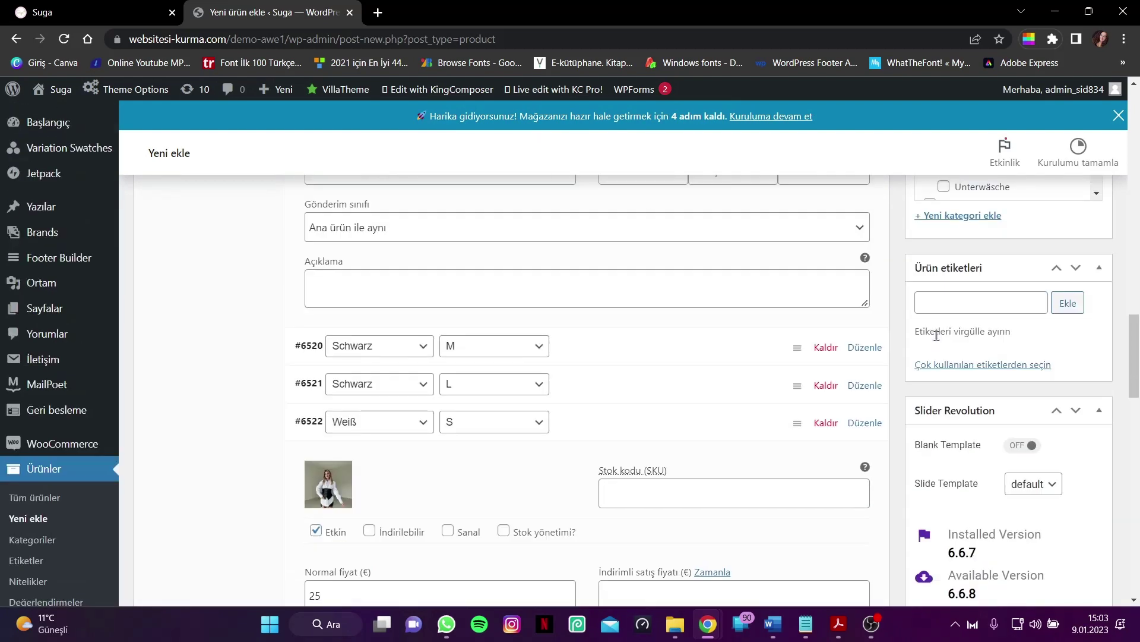
pyautogui.scroll(10, 1065, 343)
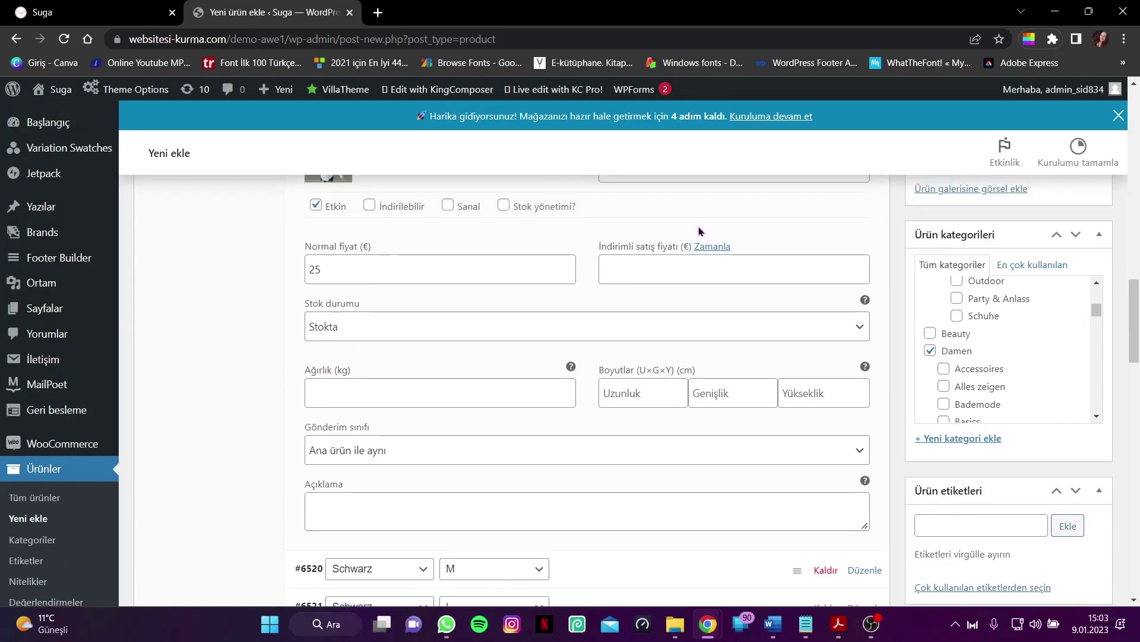
pyautogui.scroll(5, 1048, 326)
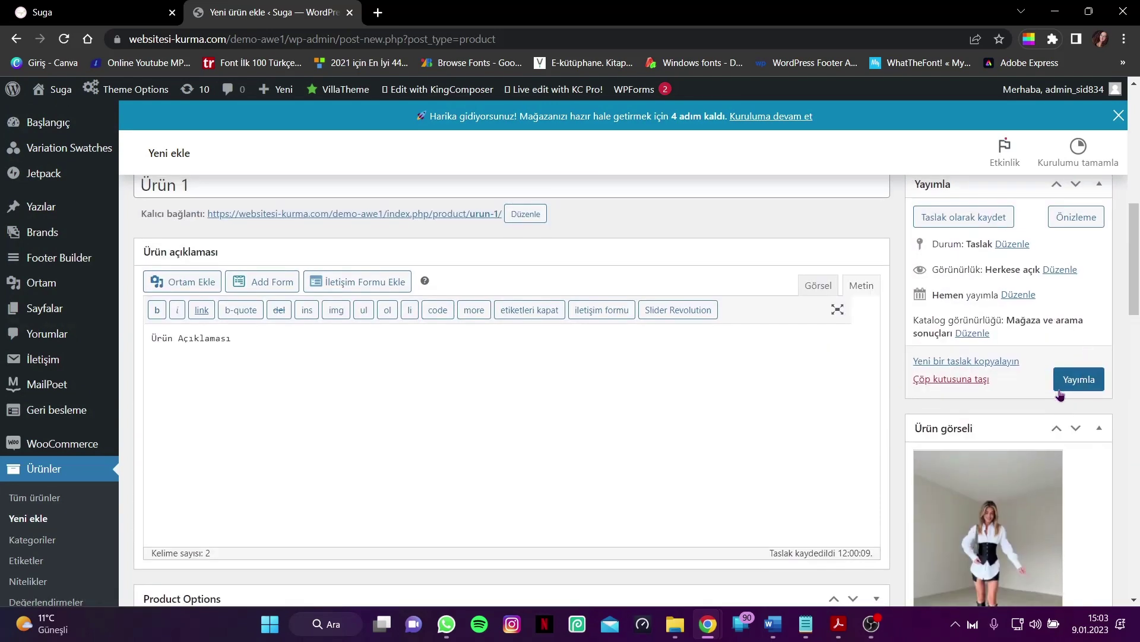
pyautogui.click(1078, 453)
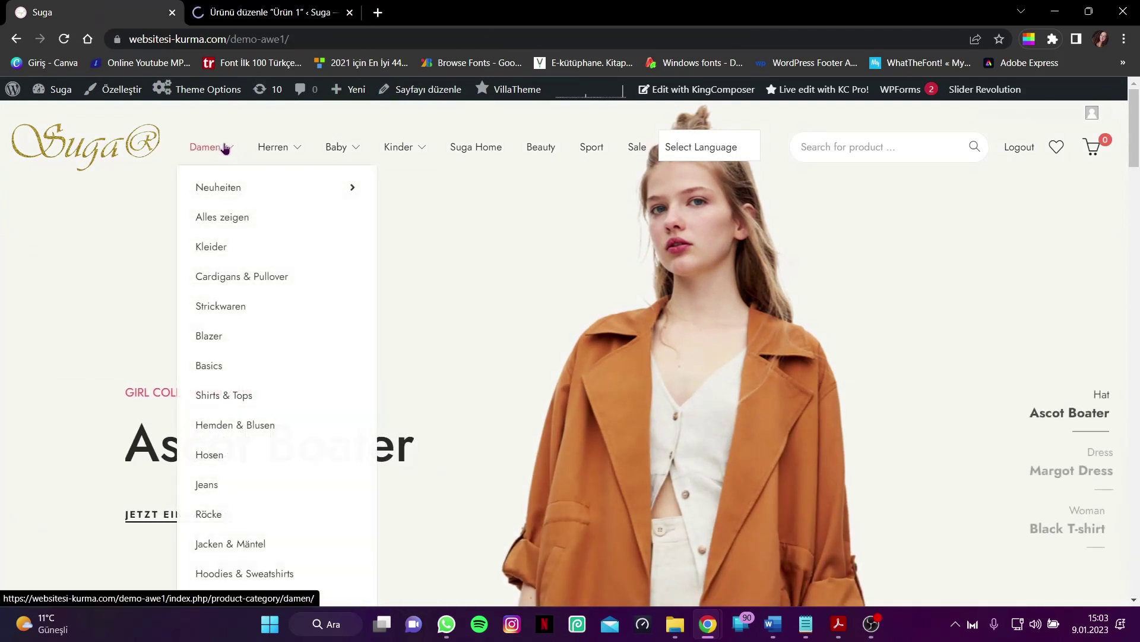
# Step: Open the shop's Damen category and examine the Ürün 1 listing with its photo and price
pyautogui.click(223, 147)
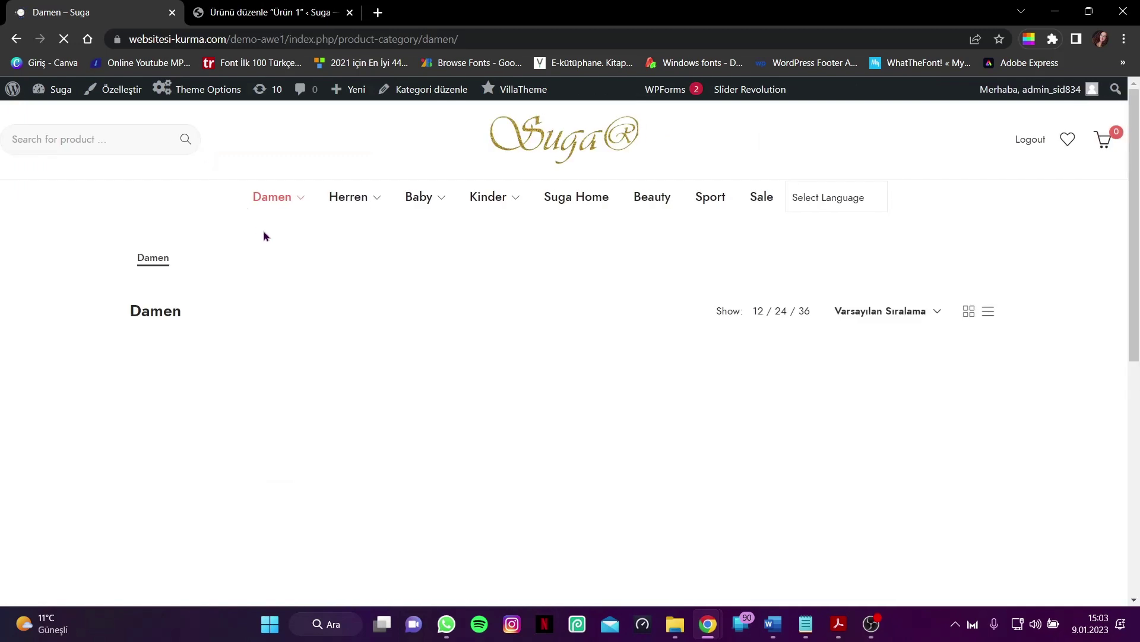
pyautogui.scroll(-1, 261, 233)
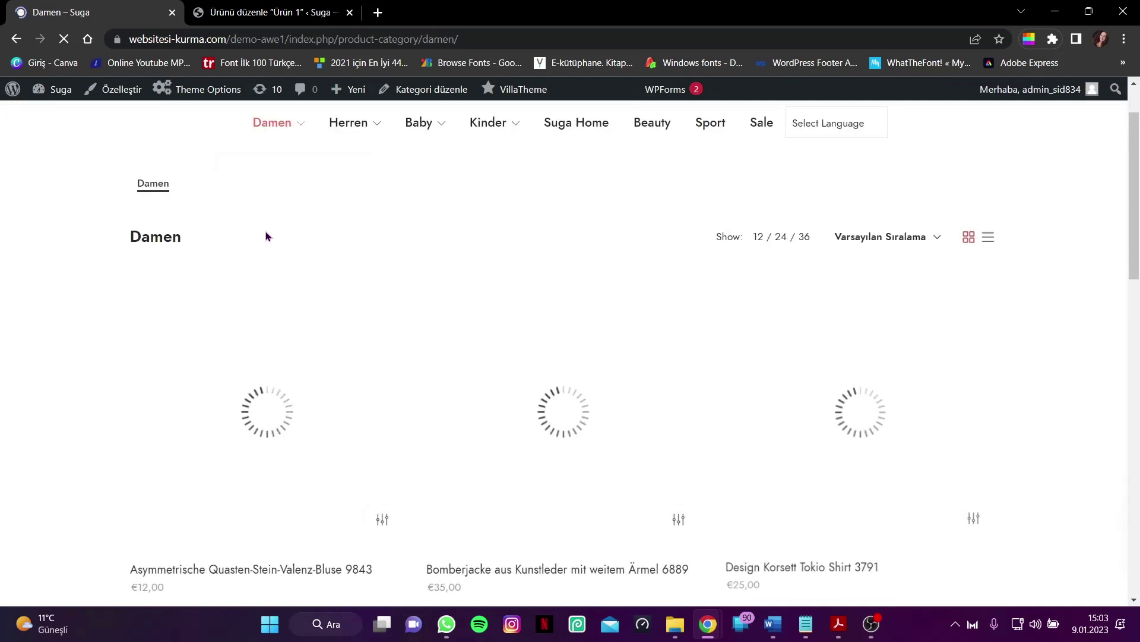
pyautogui.scroll(-10, 394, 273)
pyautogui.scroll(-5, 395, 273)
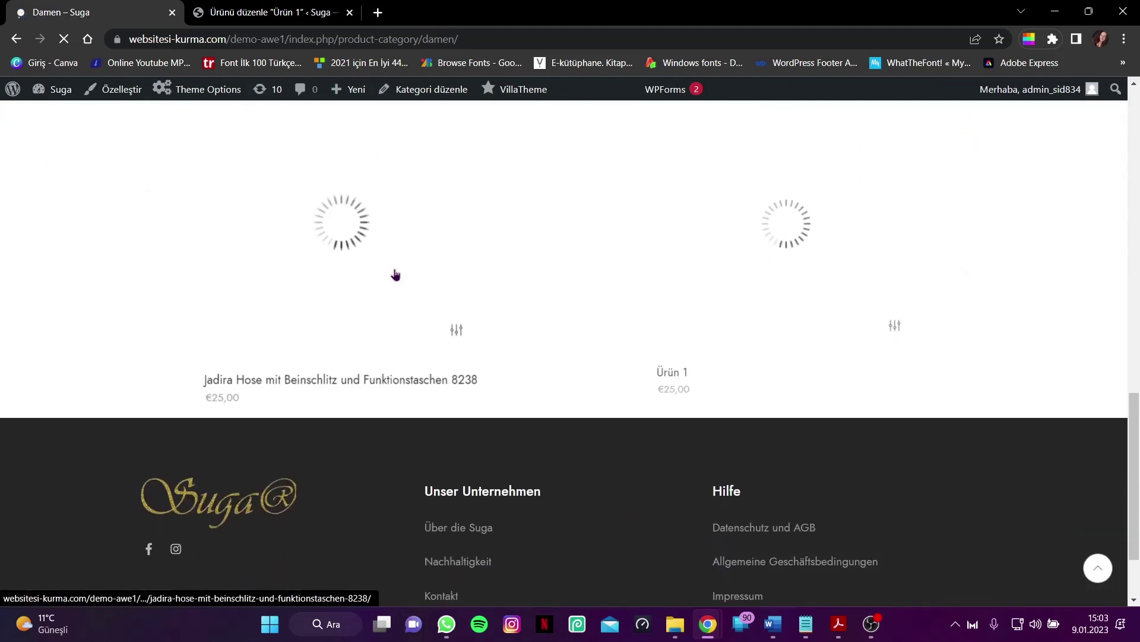
pyautogui.scroll(4, 438, 288)
pyautogui.scroll(-1, 762, 422)
pyautogui.scroll(-2, 762, 422)
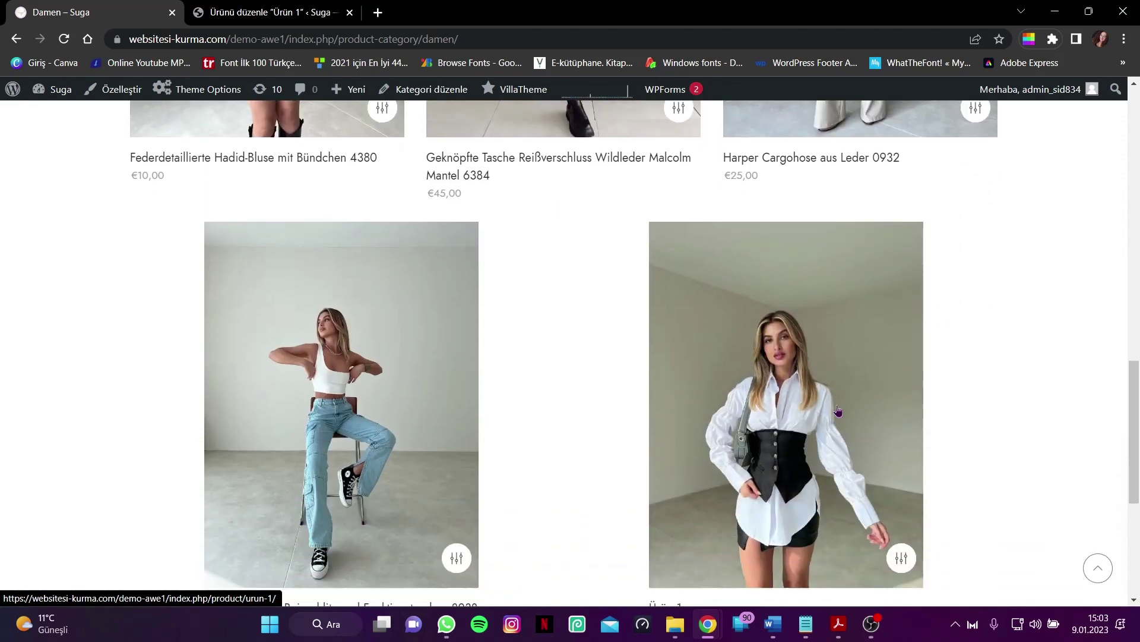
pyautogui.scroll(-3, 669, 578)
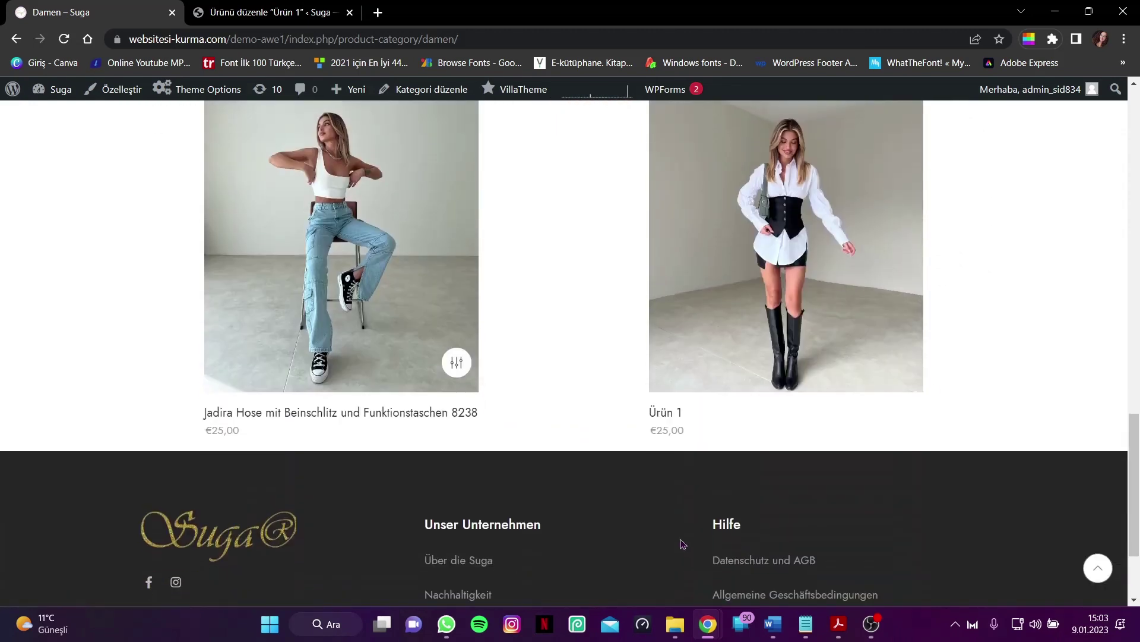
pyautogui.scroll(3, 667, 428)
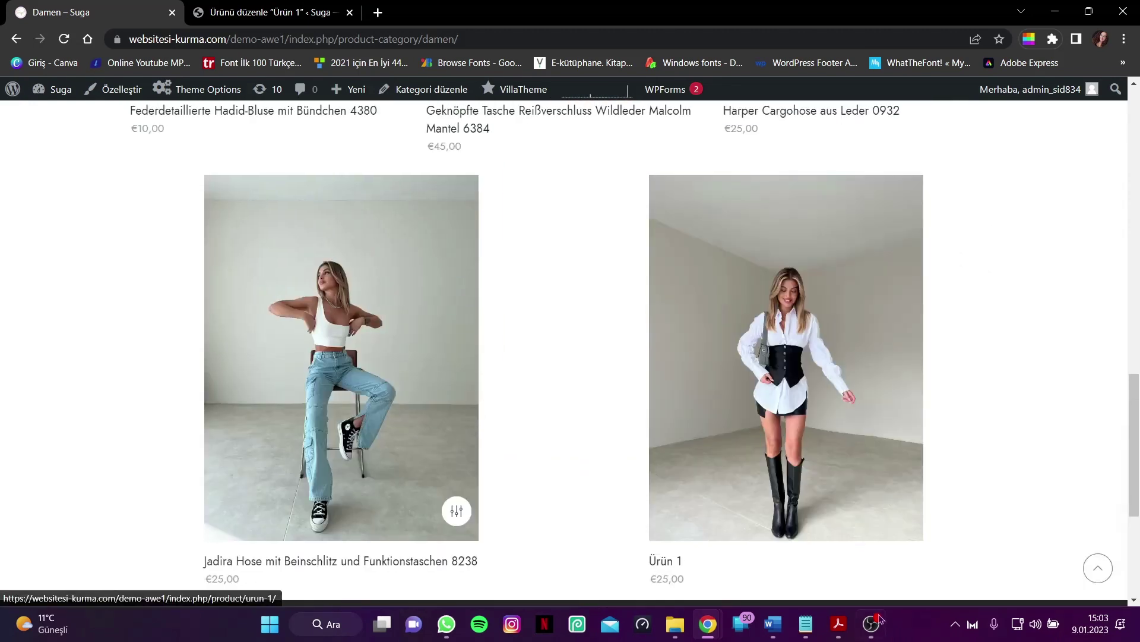
pyautogui.click(873, 624)
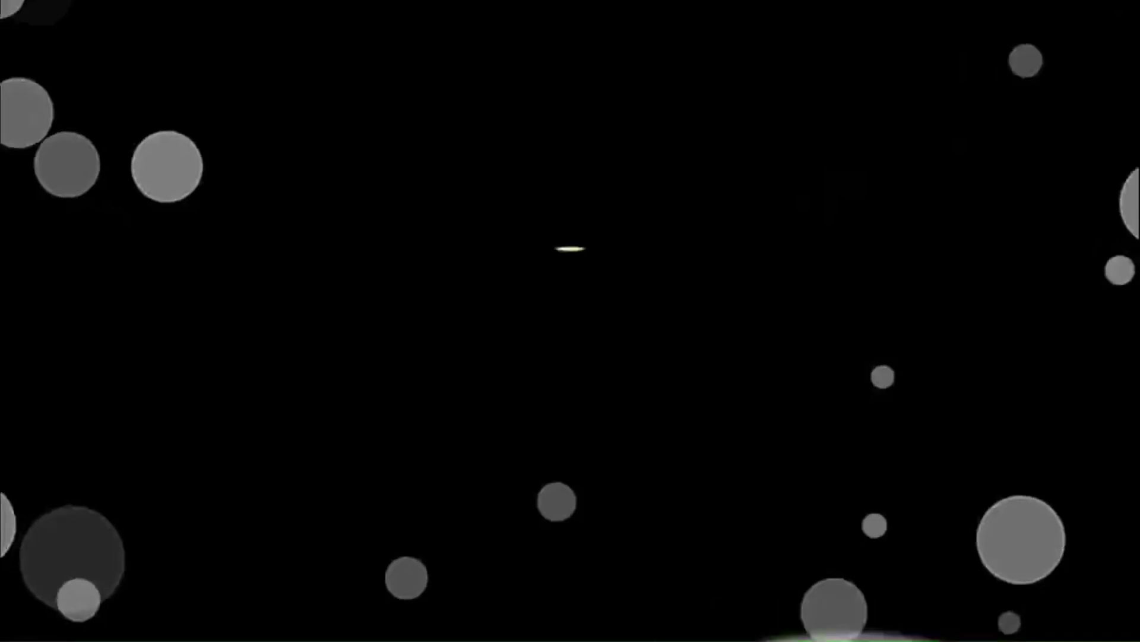